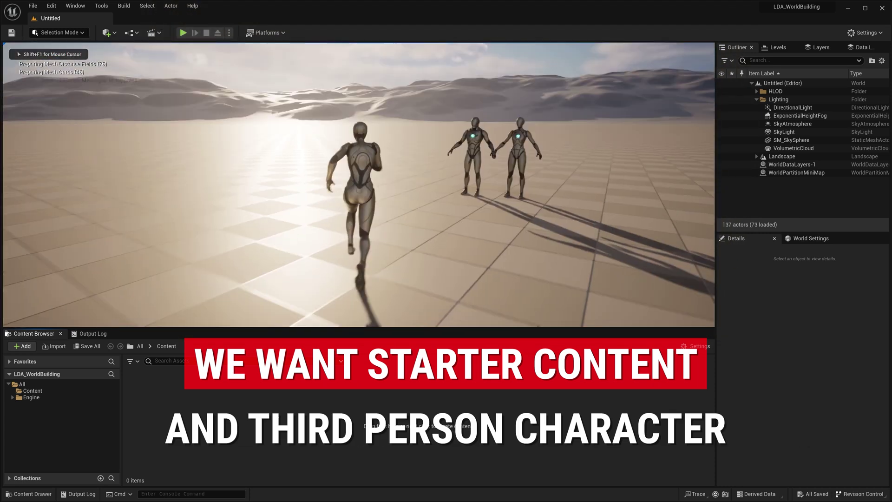
key(Escape)
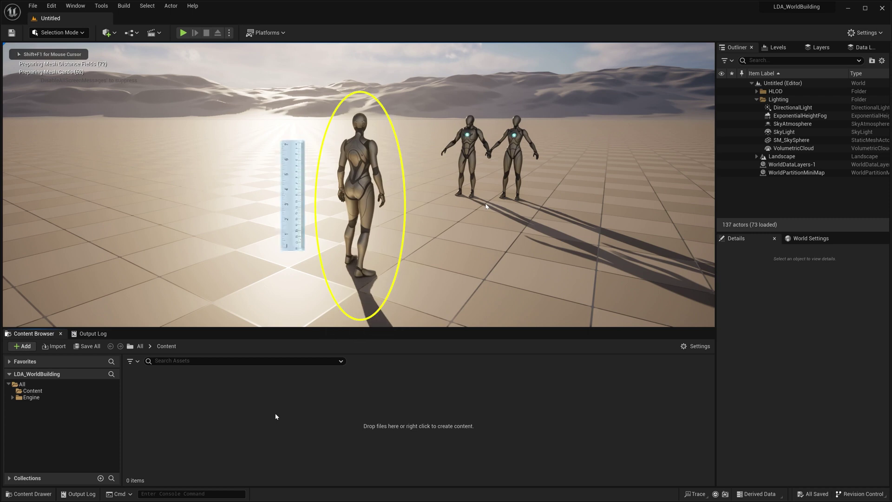
key(Escape)
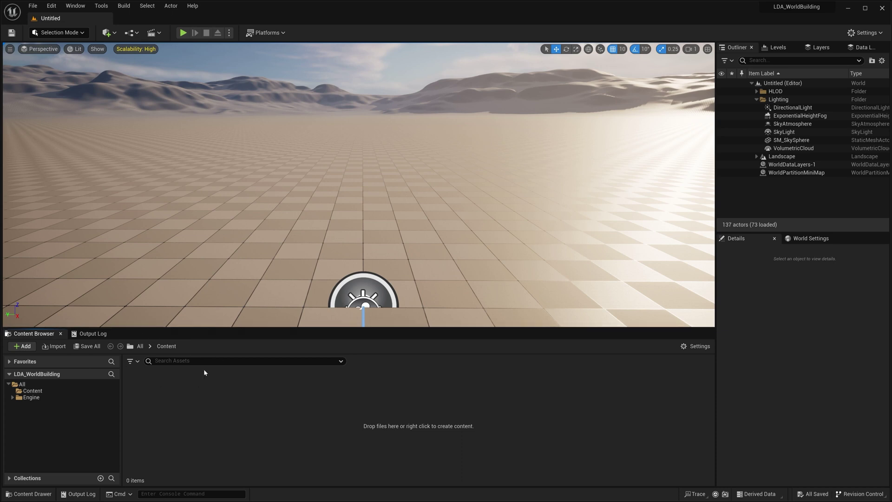
- Add the Blueprint version of the Third Person content pack to the project and close the content dialog
click(22, 347)
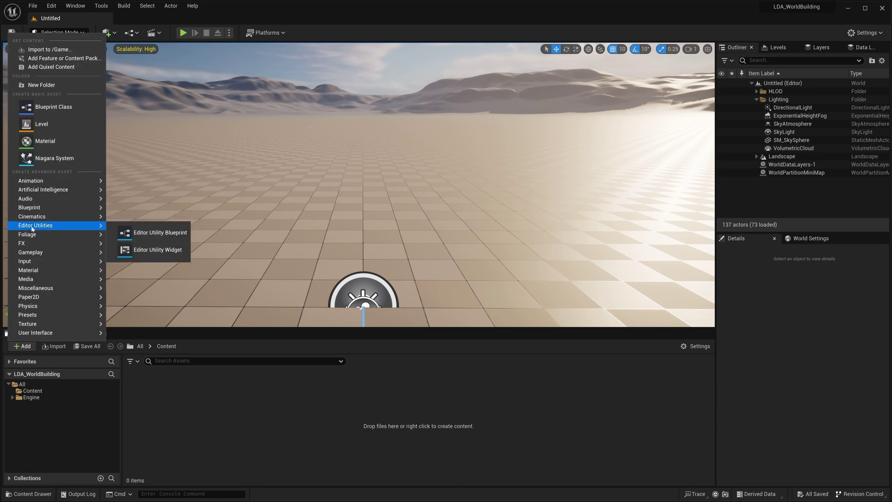
click(79, 58)
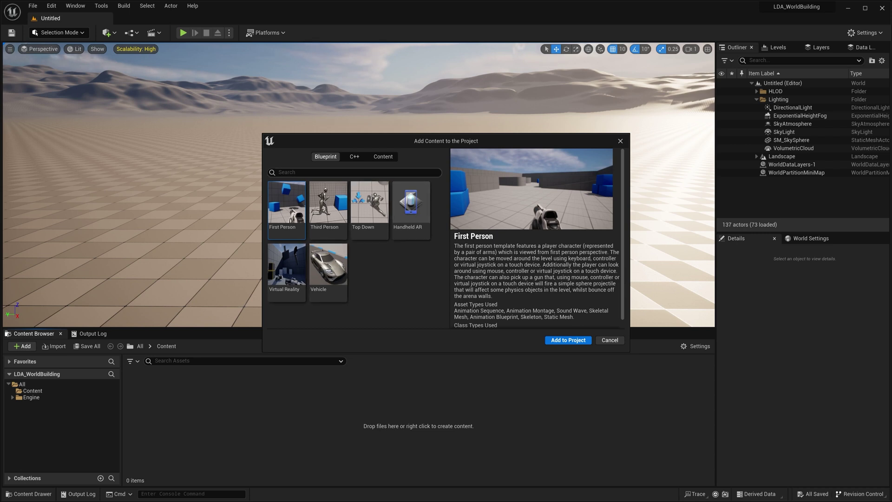
click(354, 158)
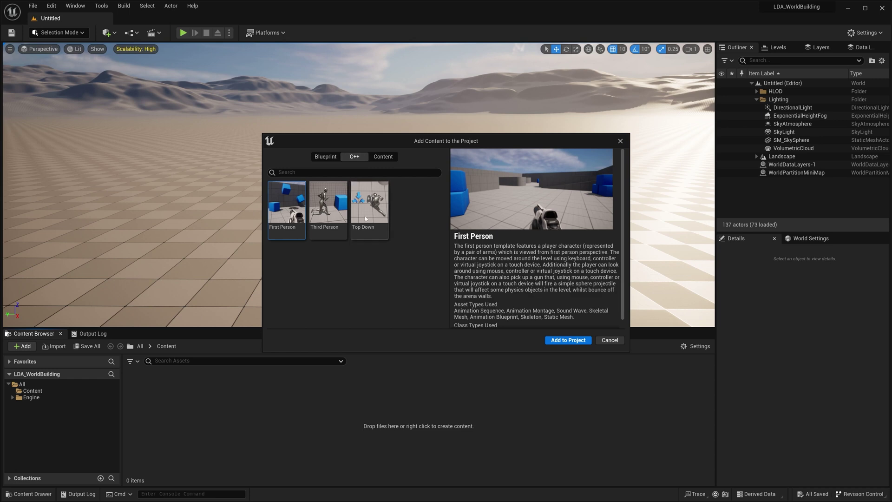
click(327, 160)
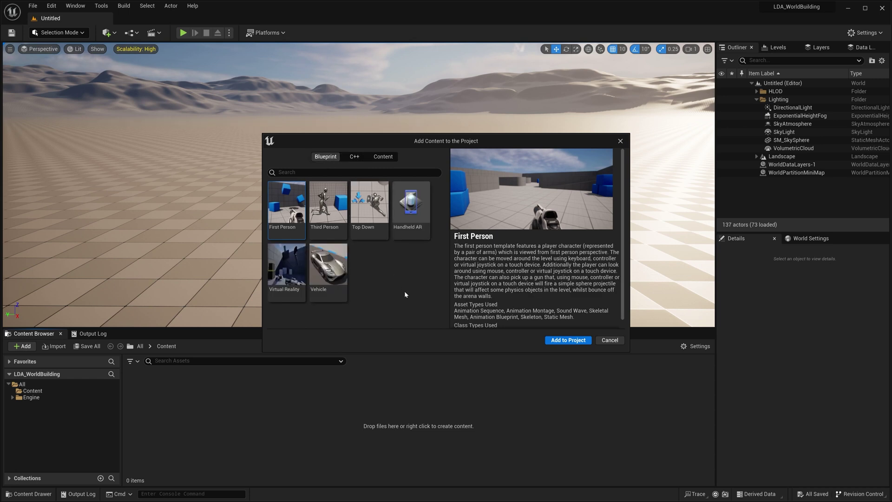
click(331, 214)
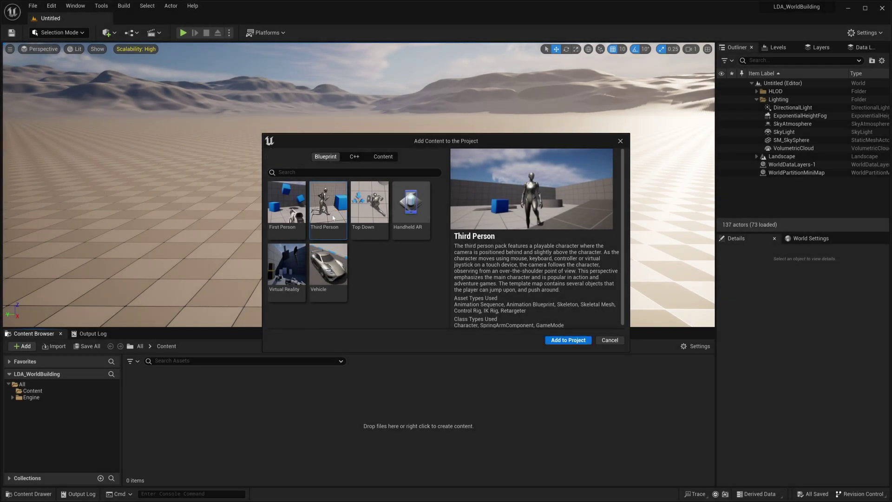
click(334, 210)
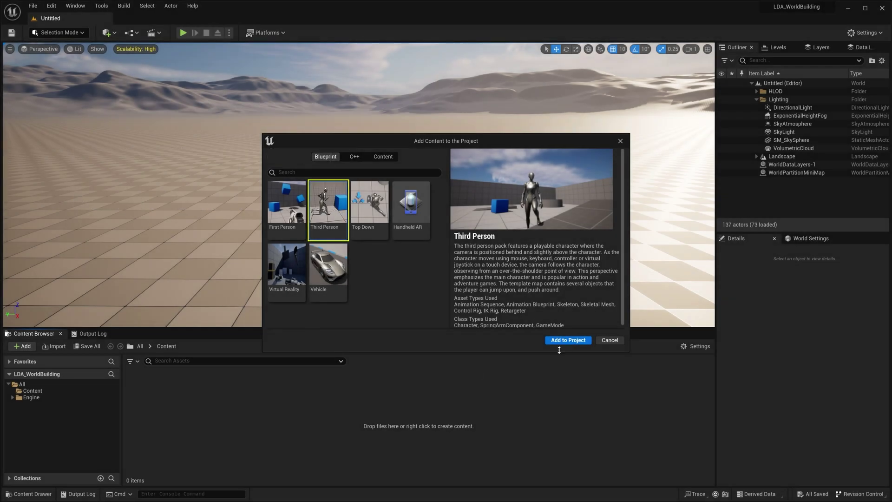
click(568, 342)
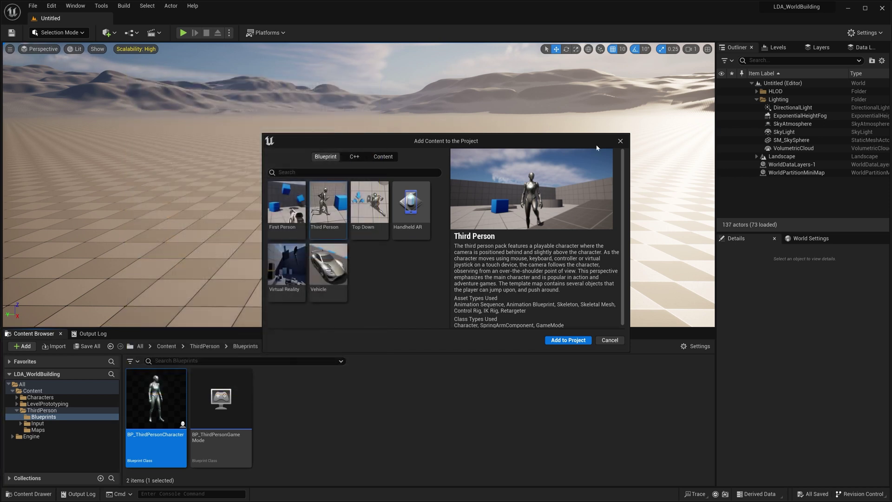
click(621, 141)
click(481, 439)
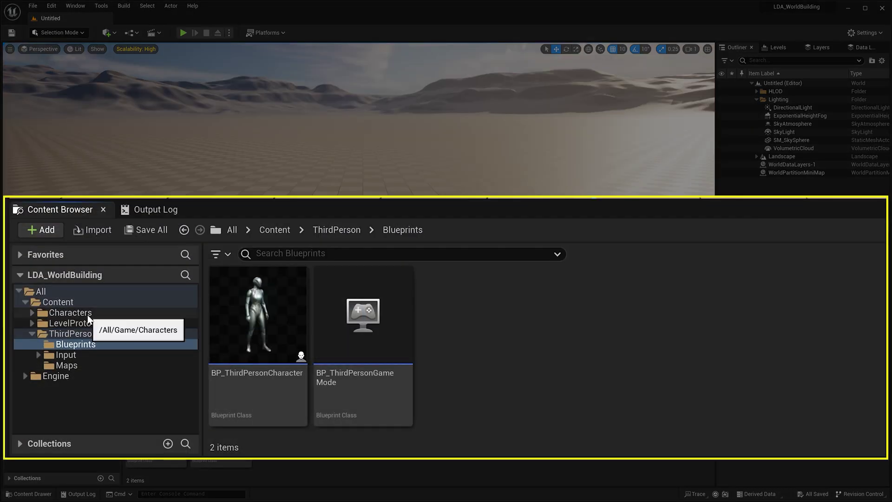
- Browse the Characters folder, checking Mannequin_UE4, and open the Meshes folder inside Mannequins
click(70, 302)
double_click(290, 350)
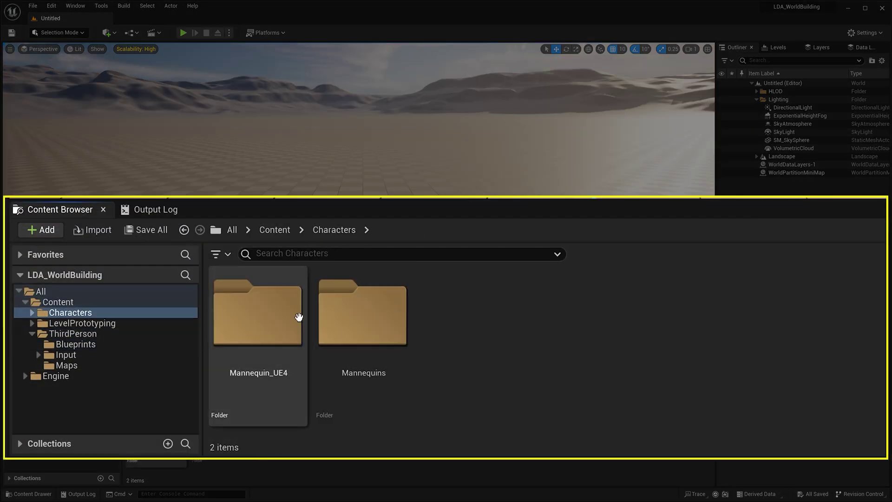
click(298, 317)
double_click(278, 325)
key(alt+Left)
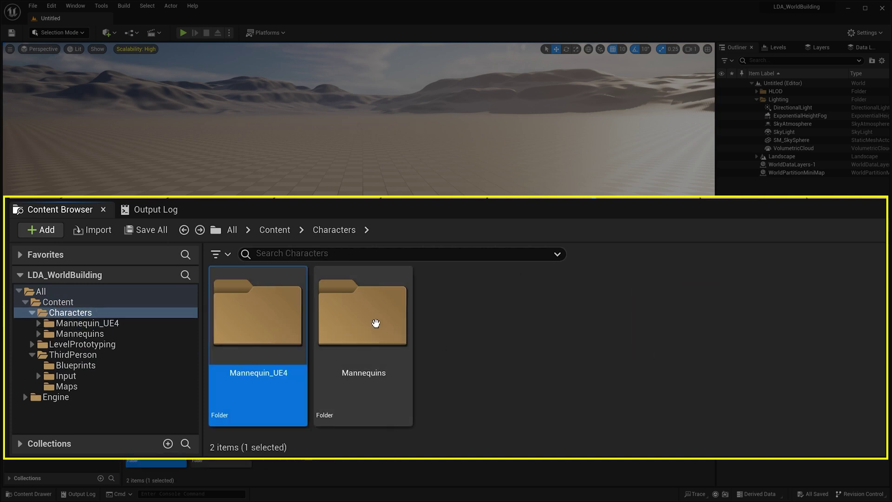
double_click(375, 323)
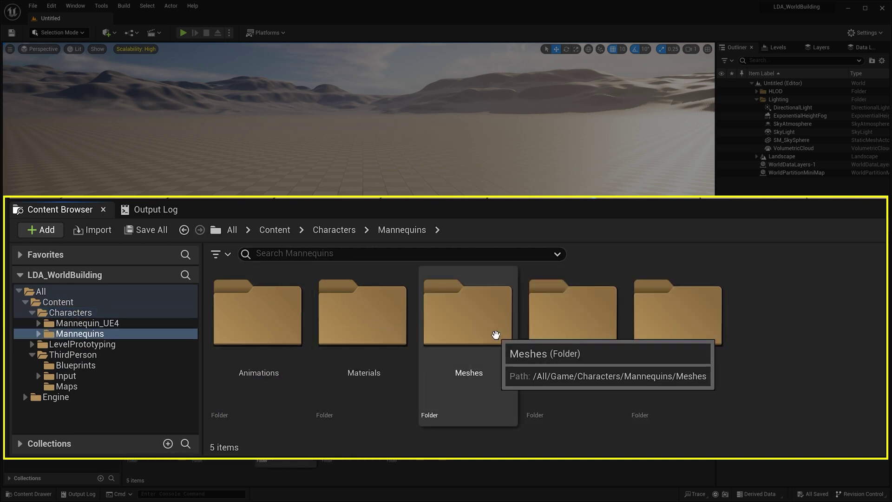
double_click(456, 322)
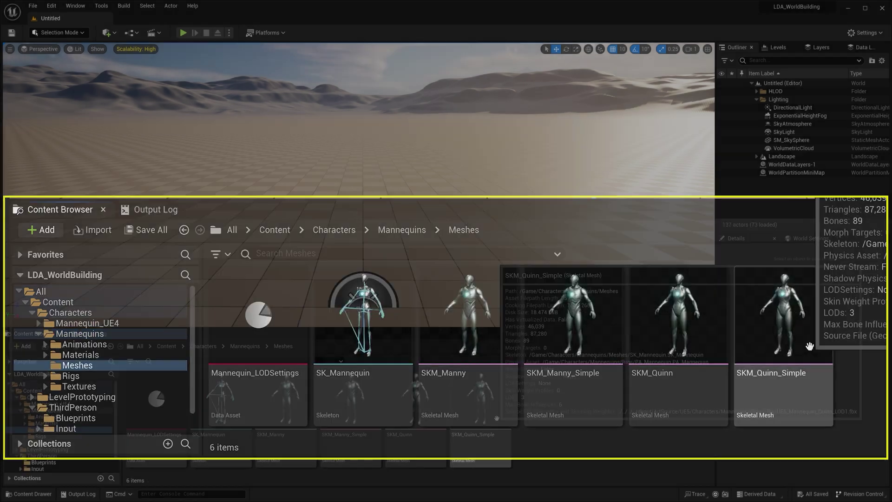
mouse_move(809, 347)
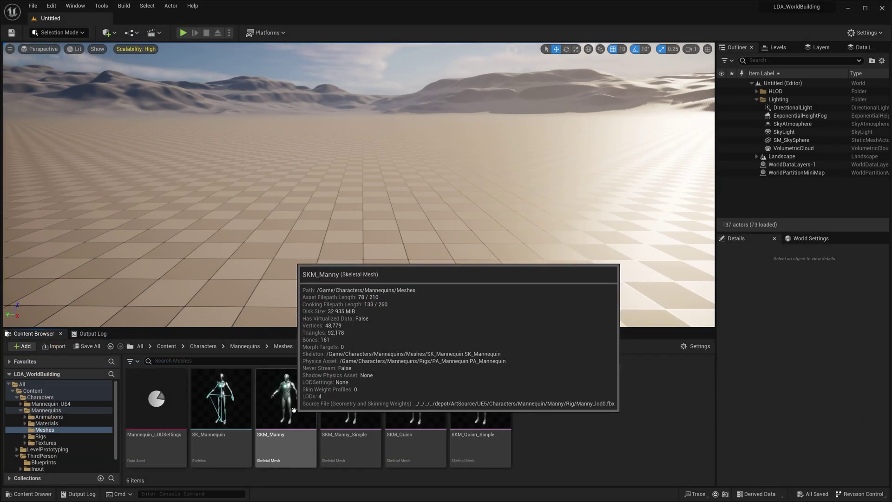
- Place SKM_Manny_Simple and SKM_Quinn_Simple side by side on the landscape as scale references
click(349, 412)
drag(409, 305, 418, 268)
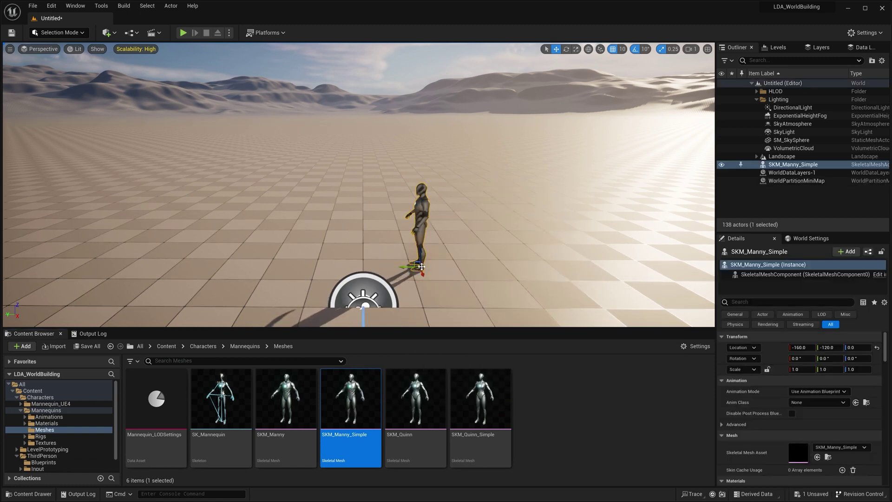
mouse_move(487, 415)
drag(487, 415, 433, 286)
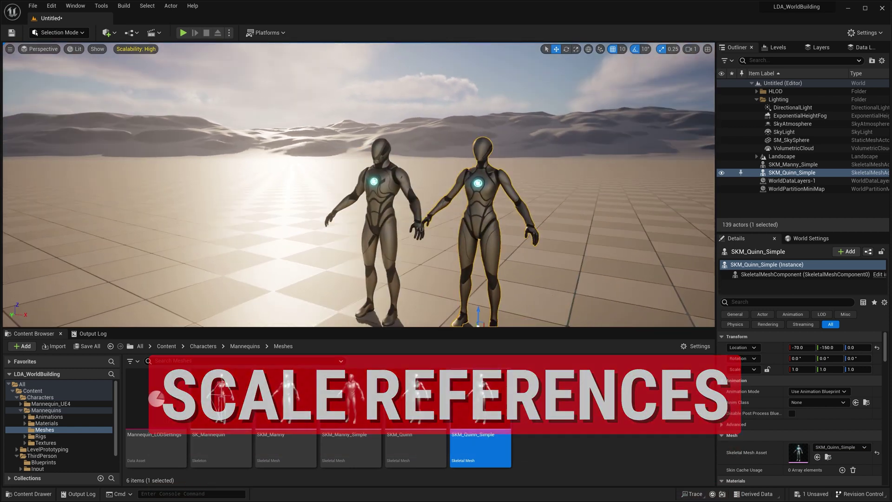
- Look through the prototyping shapes in the Meshes folder of LevelPrototyping
click(17, 398)
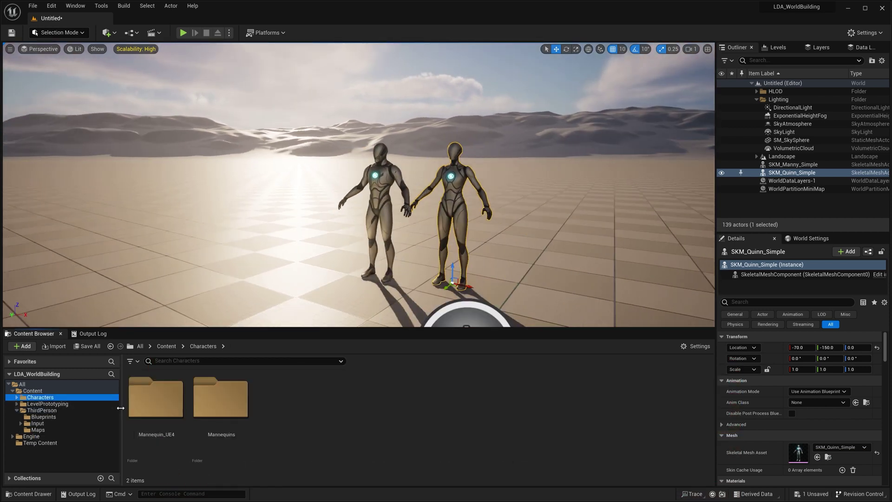
click(167, 346)
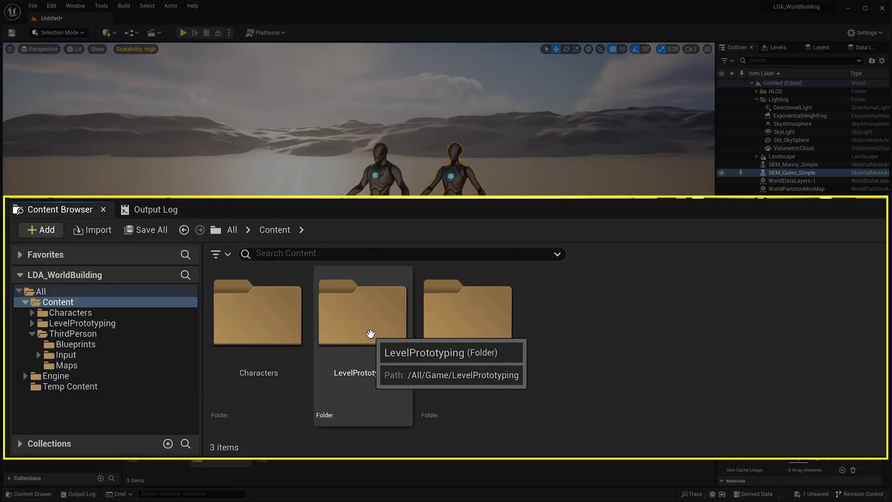
double_click(214, 391)
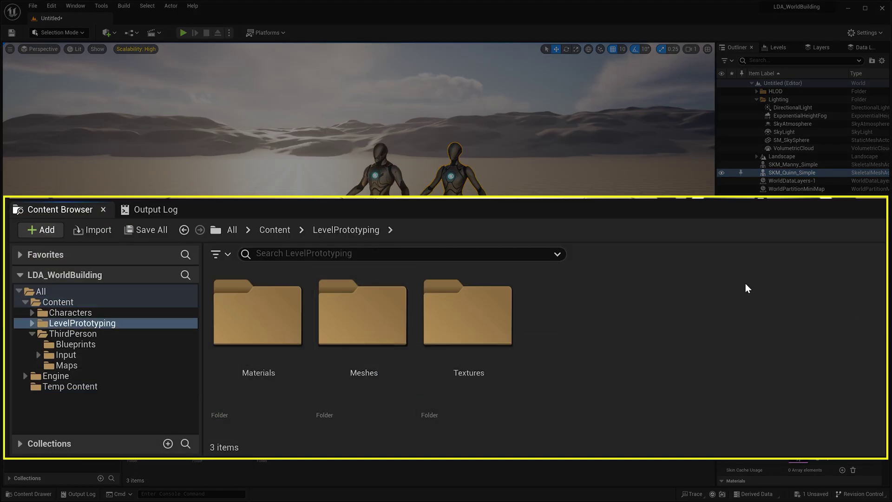
double_click(392, 314)
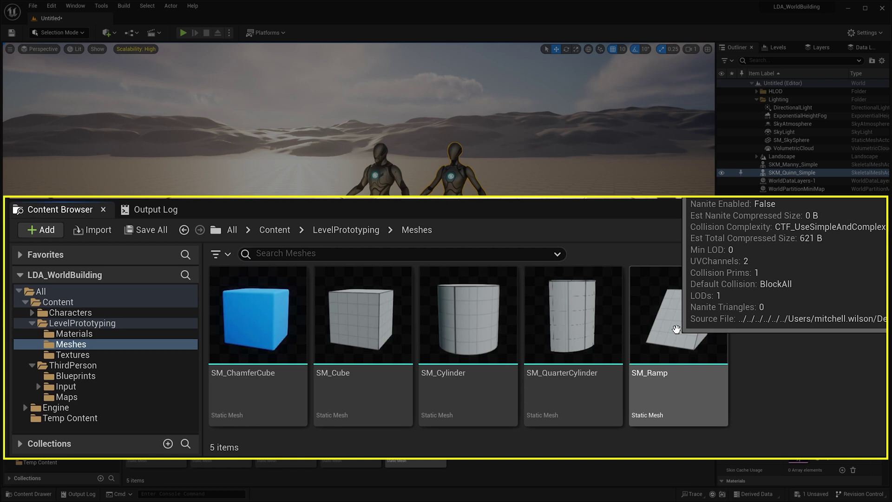
click(32, 323)
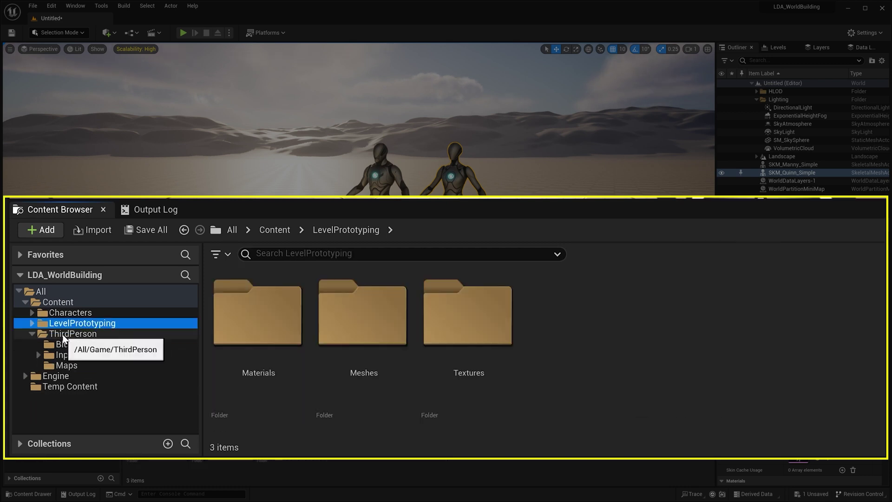
- Place BP_ThirdPersonCharacter from the ThirdPerson Blueprints folder in the level beside the two mannequins
click(63, 334)
click(293, 315)
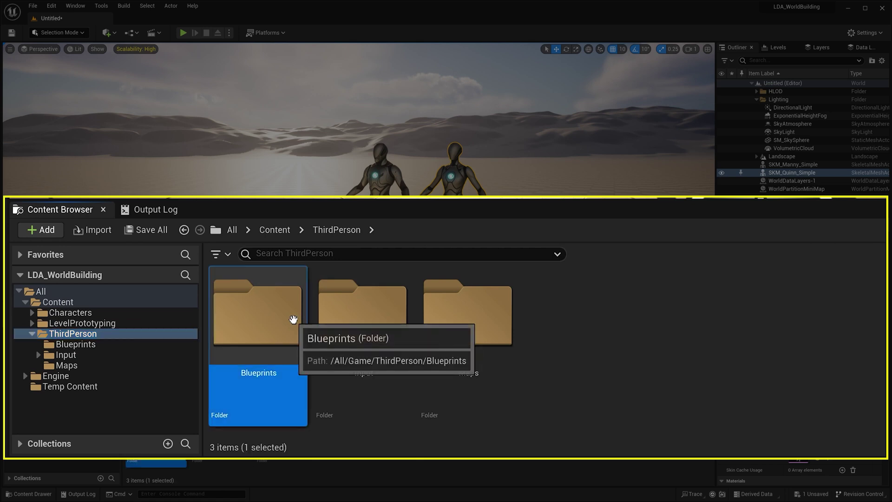
double_click(293, 314)
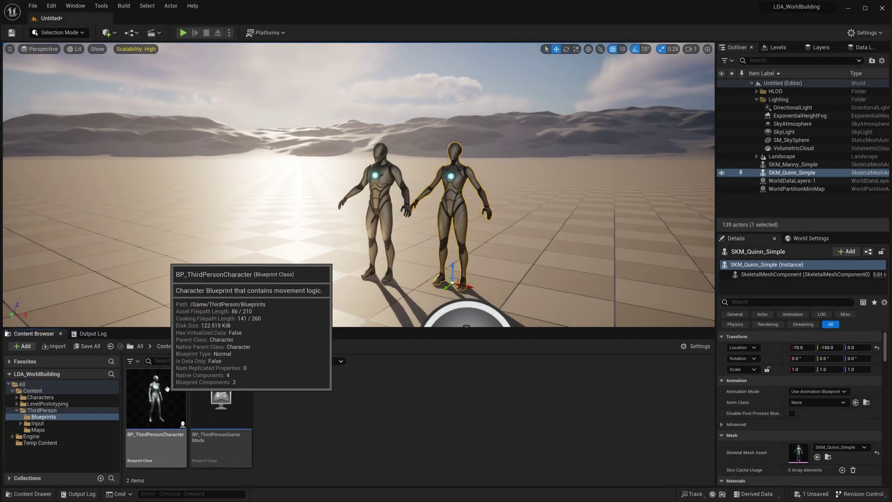
drag(158, 397, 579, 277)
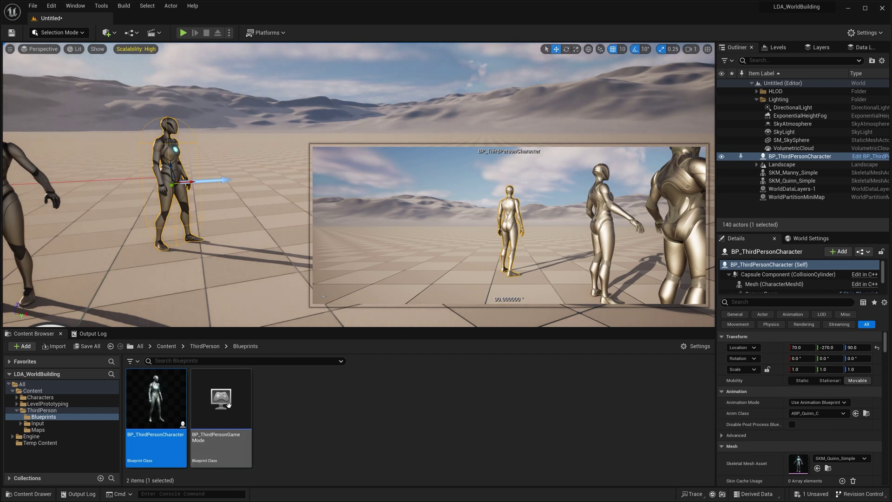
- Delete the placed BP_ThirdPersonCharacter from the level
right_drag(256, 205, 222, 213)
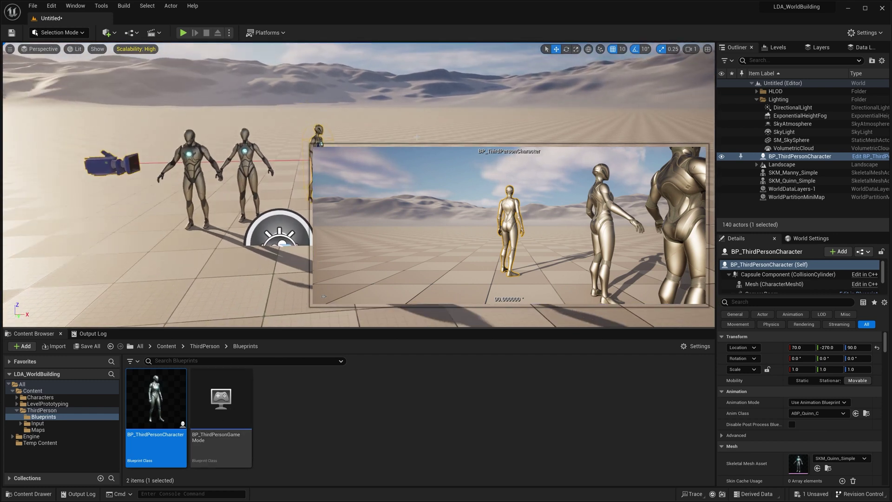
click(348, 151)
click(319, 146)
key(Delete)
right_drag(320, 146, 244, 156)
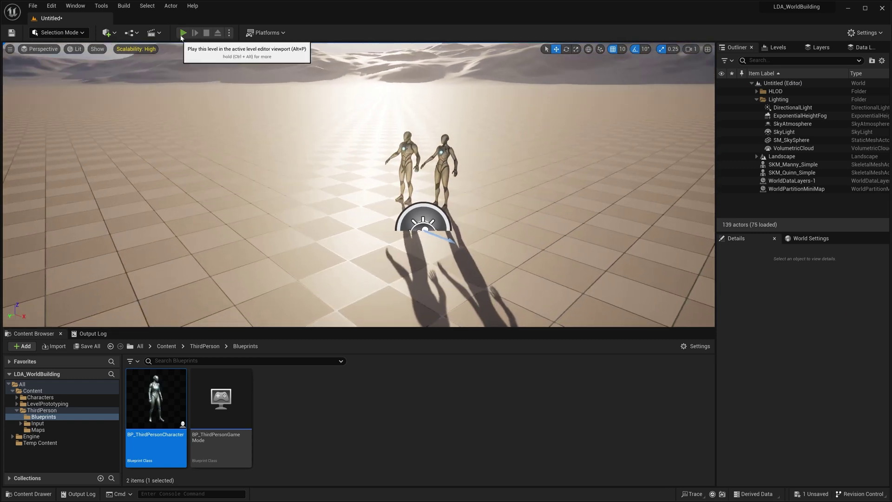
- Play the level, move around near the two mannequins to test the default controls, and stop playing
click(186, 37)
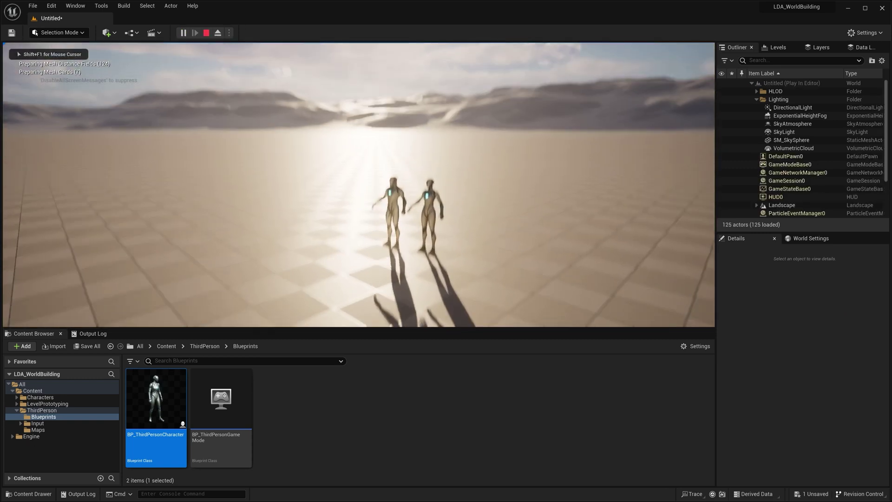
key(w)
key(s)
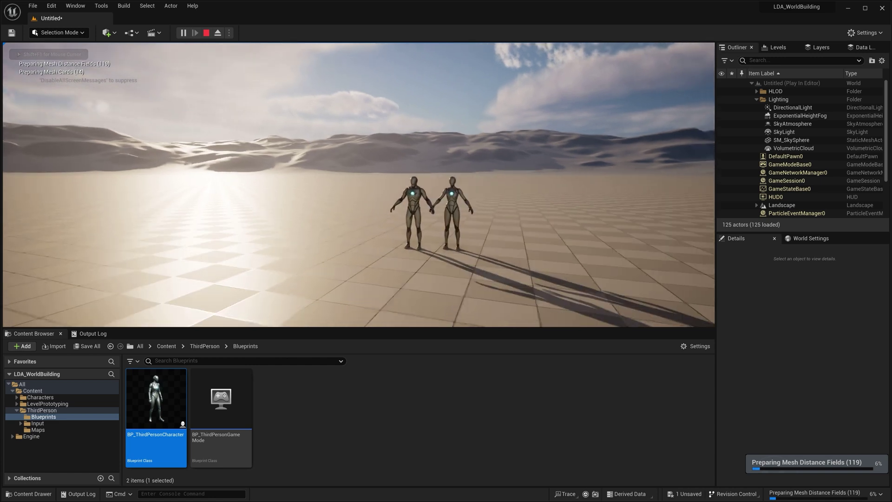
key(w)
key(a)
key(d)
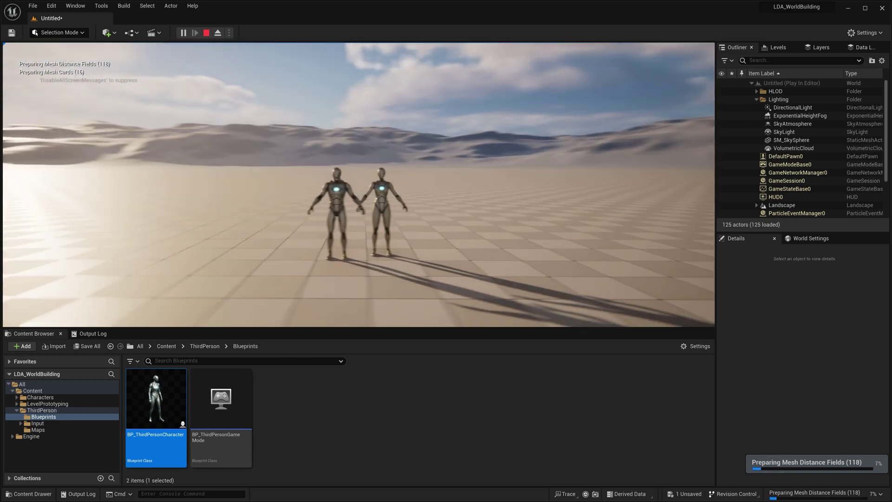
key(a)
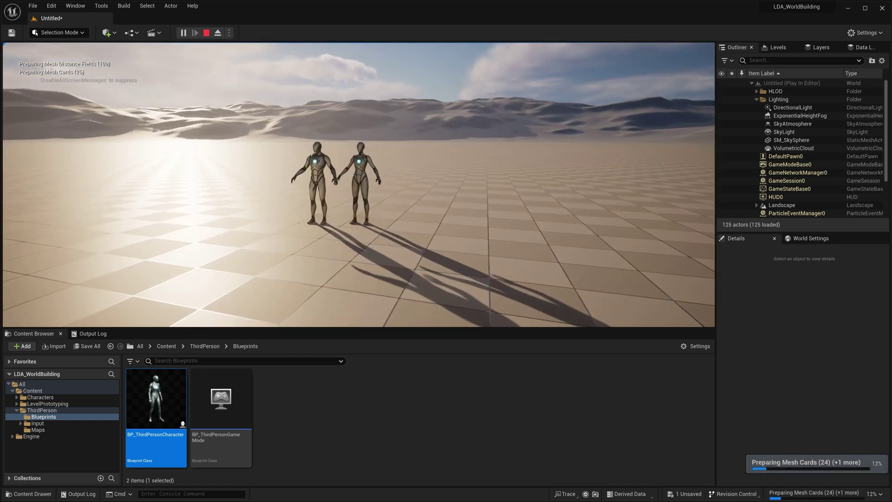
key(Escape)
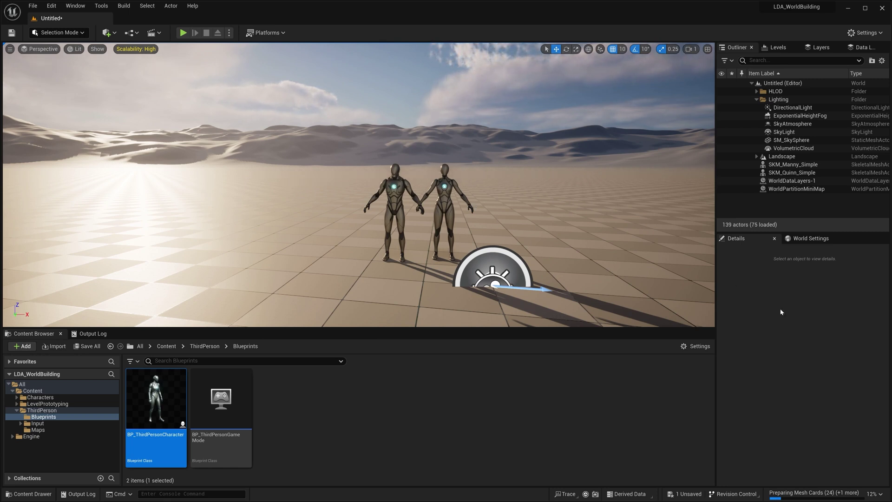
- Open the World Settings, close them, and bring them back beside the Details
click(811, 238)
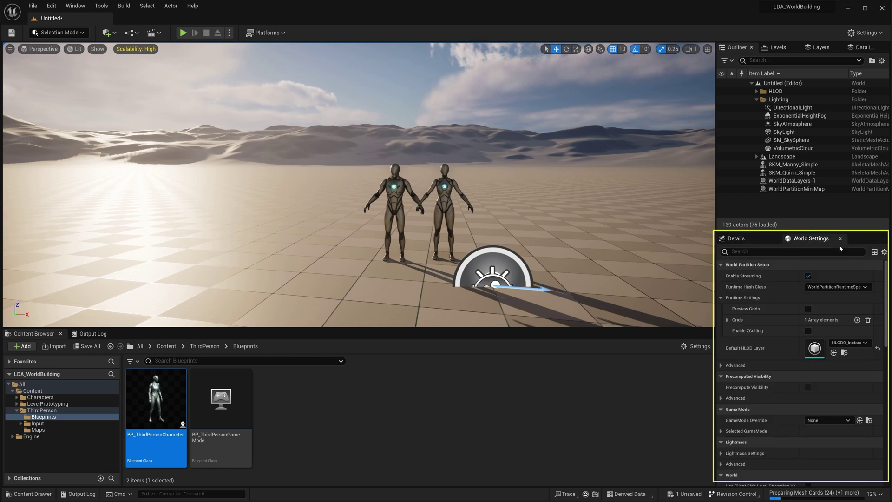
click(840, 241)
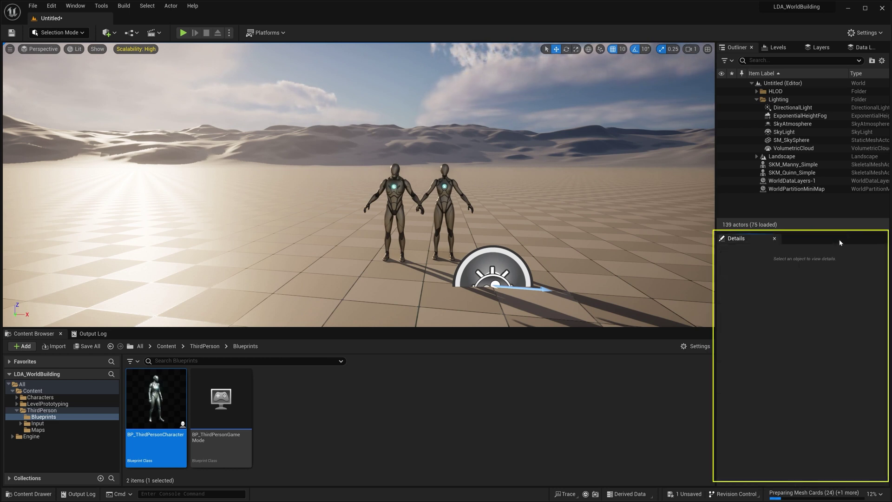
click(76, 7)
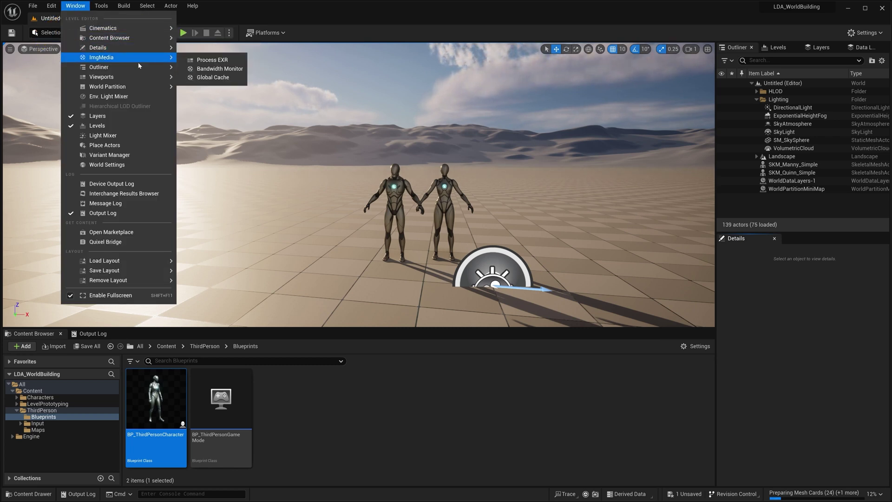
click(146, 166)
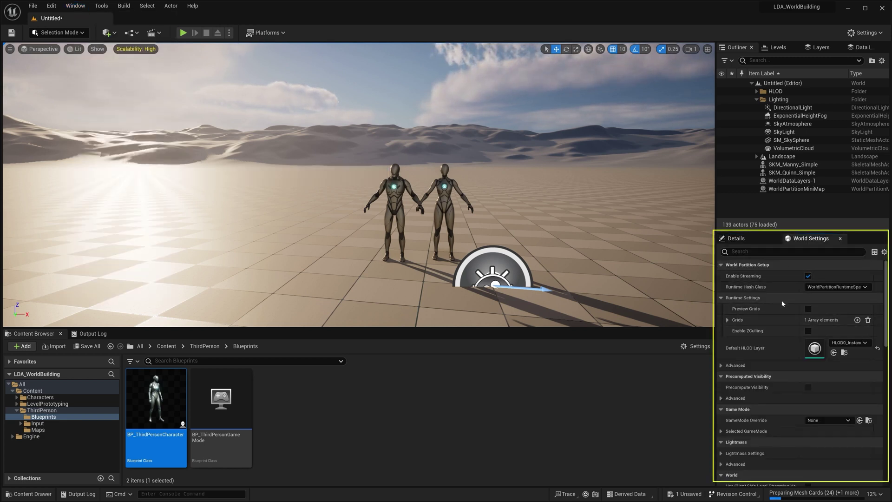
- Set the level's GameMode Override in the World Settings to BP_ThirdPersonGameMode from the ThirdPerson Blueprints folder
scroll(781, 302, down, 1)
scroll(766, 313, down, 5)
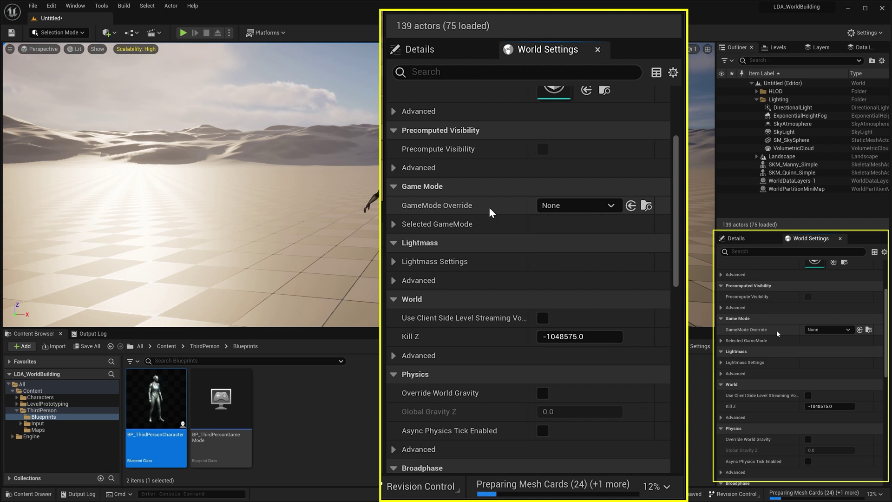
click(611, 207)
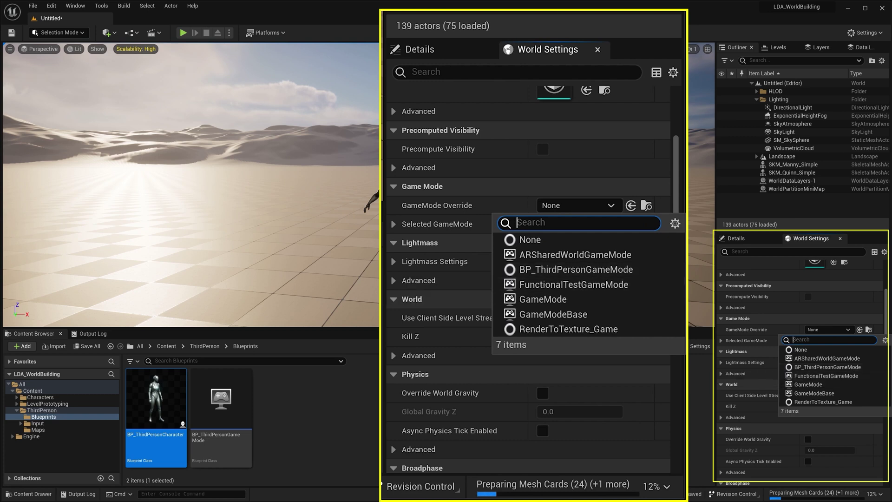
click(330, 438)
click(232, 425)
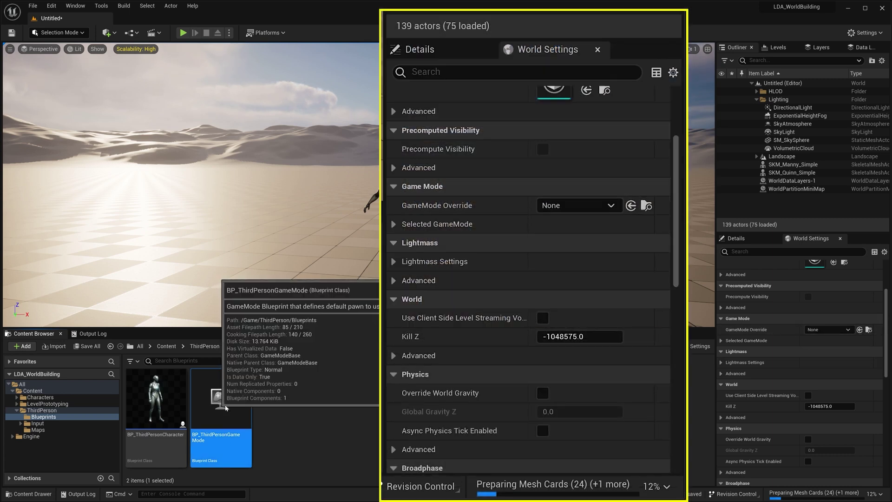
click(630, 206)
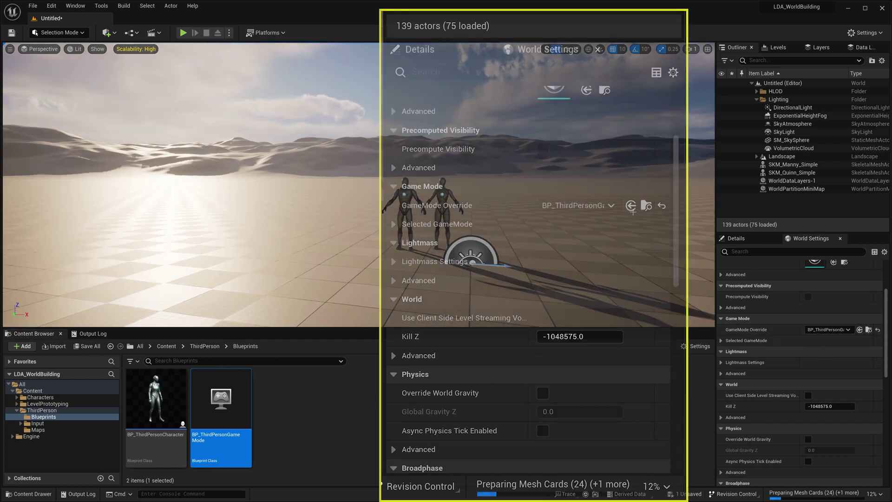
- Play the level, run the third-person character around the two mannequins, and stop playing
key(alt+p)
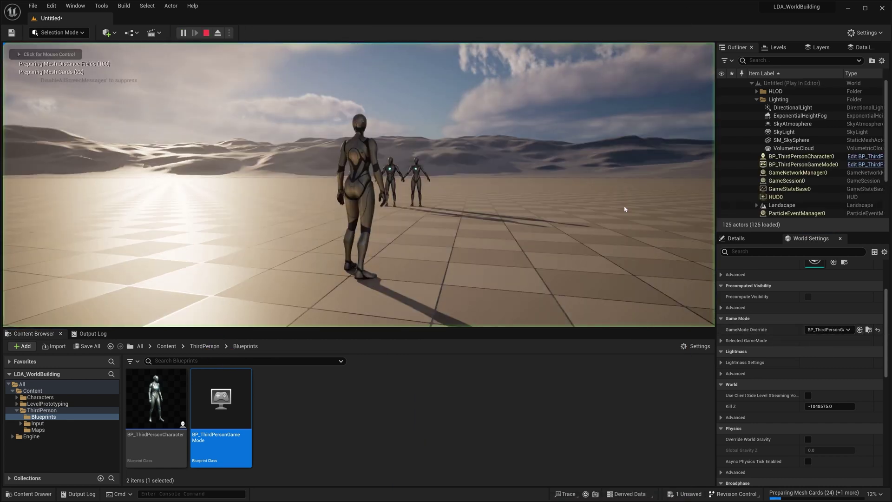
key(w)
key(w)
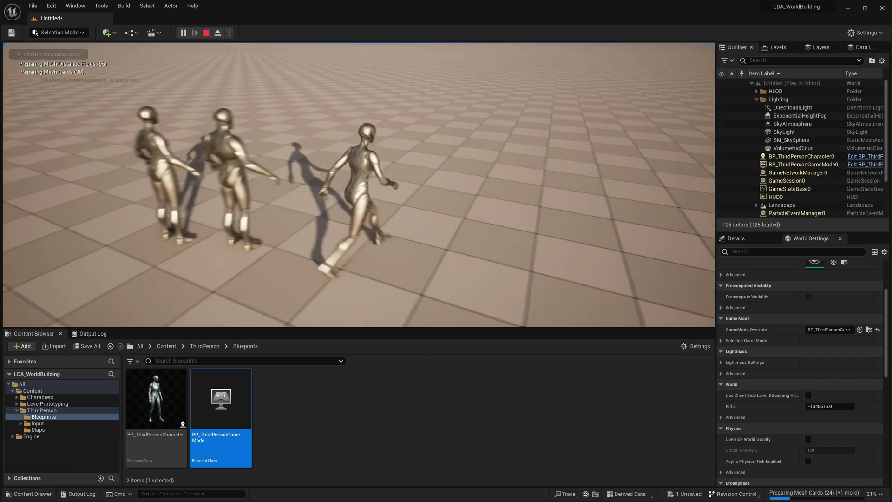
key(shift+F1)
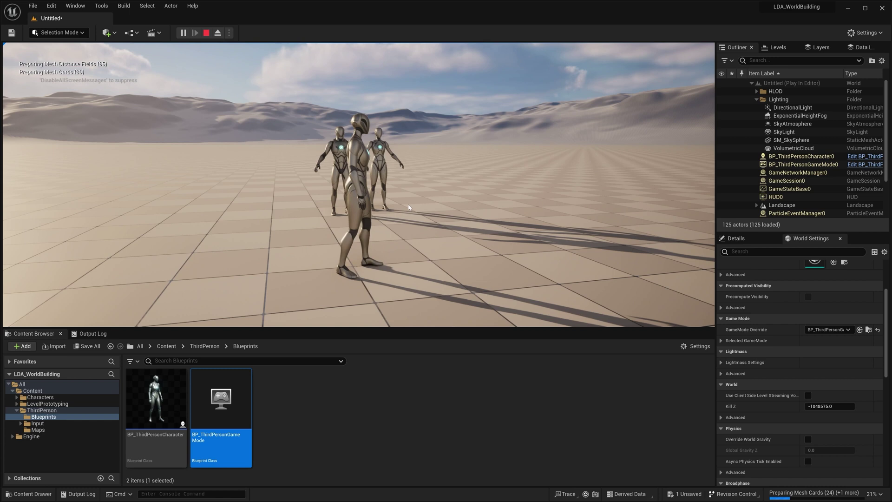
key(Escape)
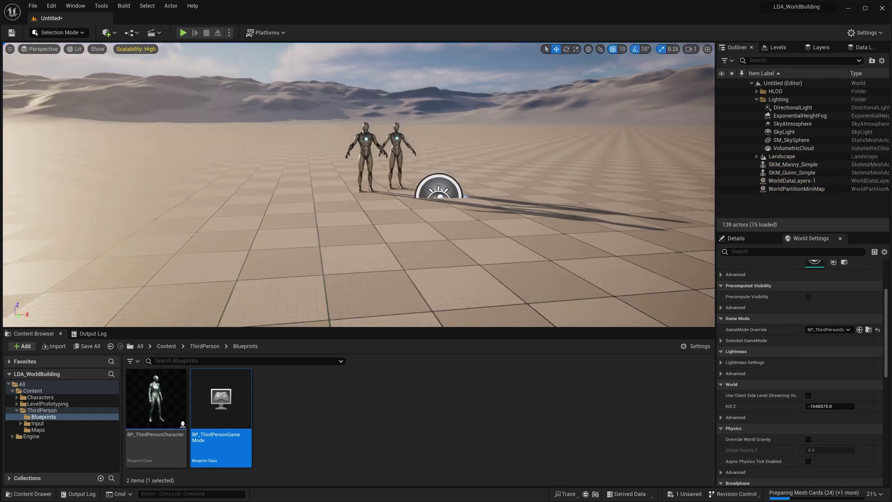
key(a)
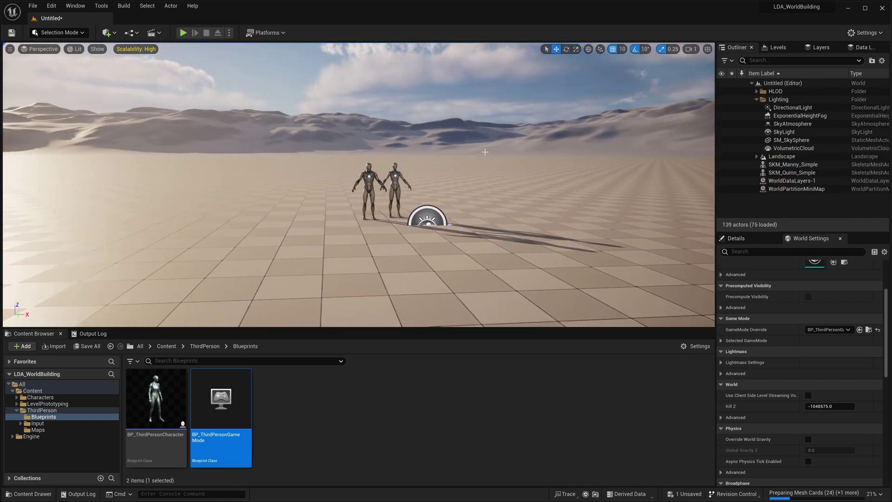
- Add the First Person Blueprint content pack to the project
click(22, 346)
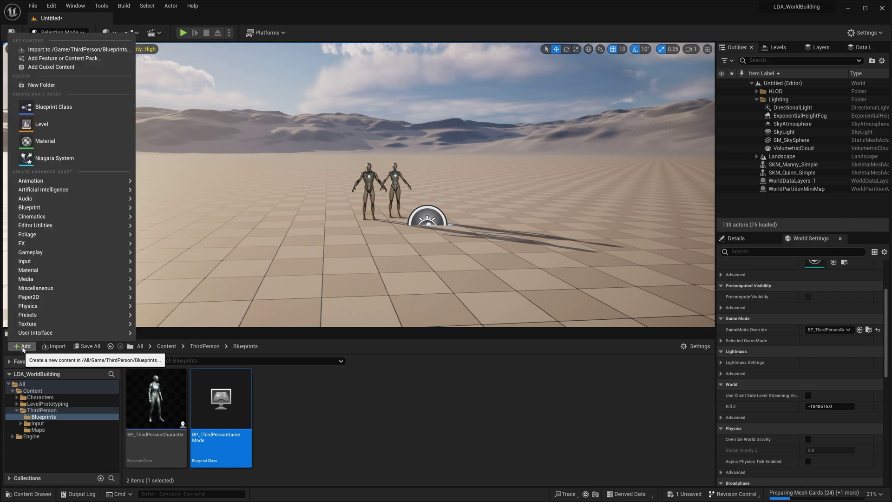
click(55, 59)
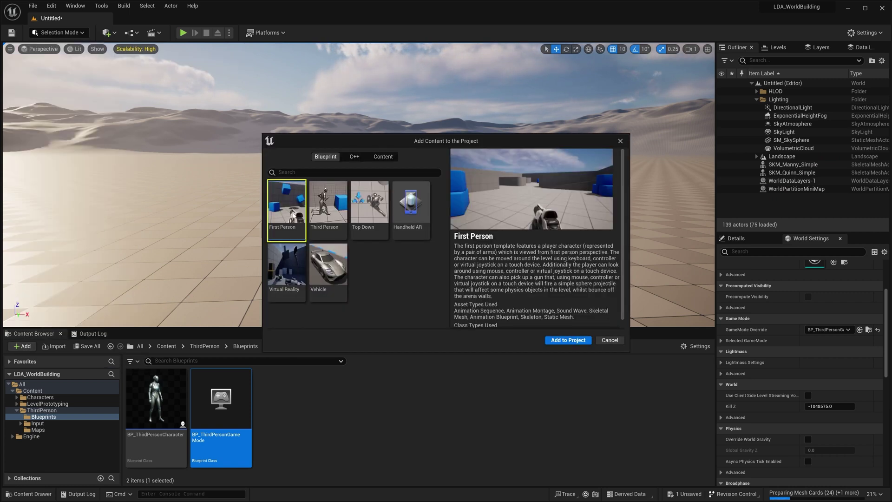
click(571, 340)
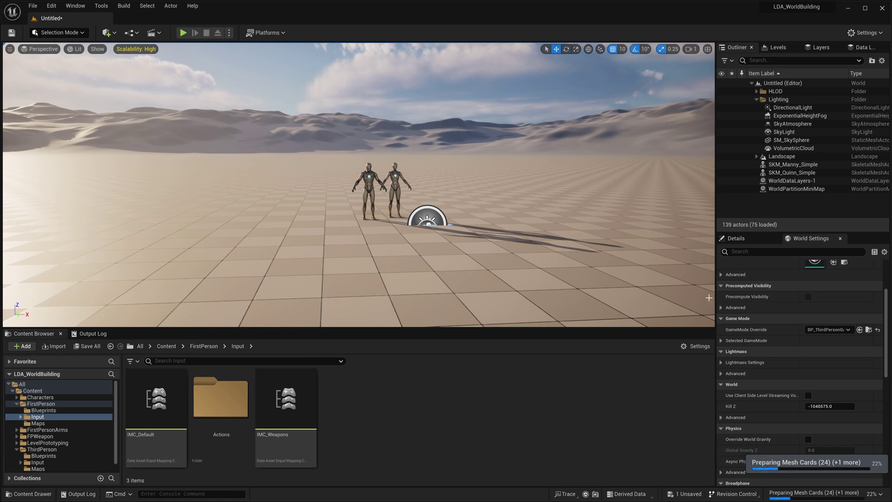
- Set the level's GameMode Override to BP_FirstPersonGameMode and play-test moving near the mannequins in first person
click(830, 330)
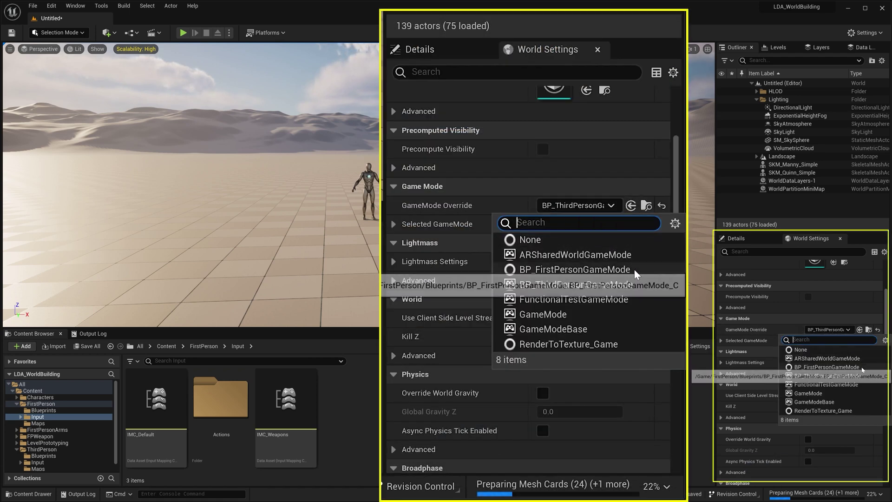
click(827, 367)
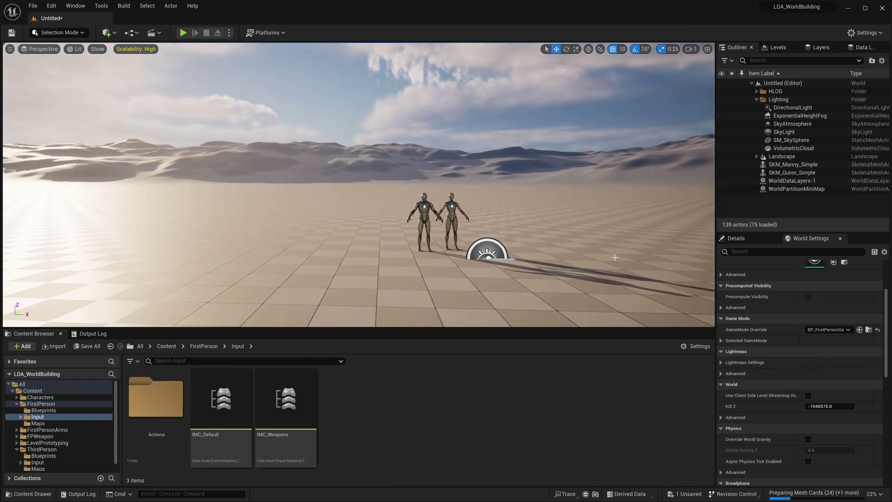
key(alt+p)
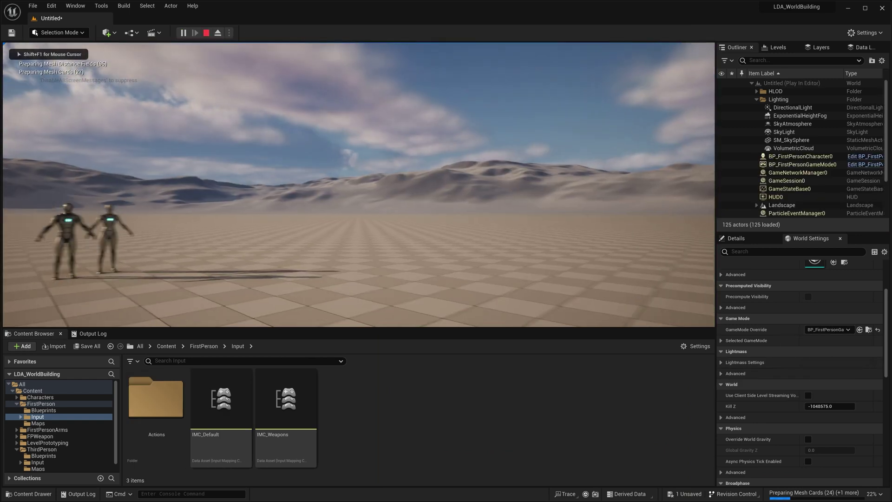
key(w)
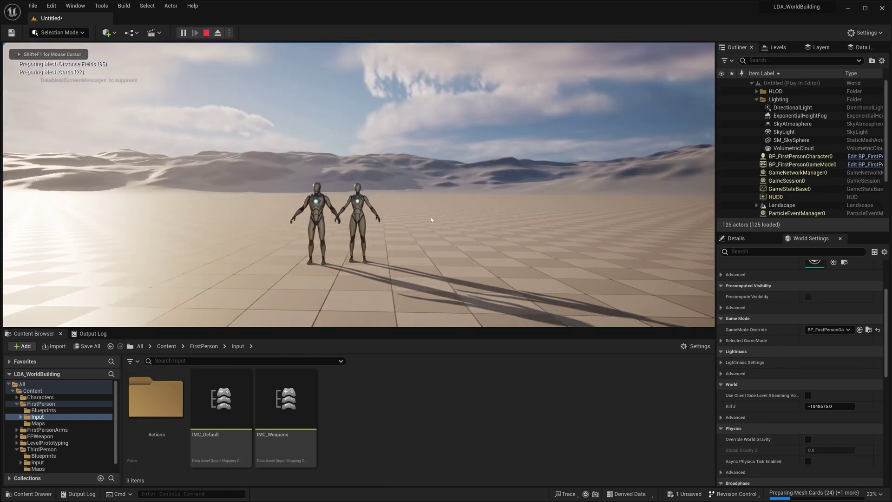
key(Escape)
- Switch the level's GameMode Override to BP_ThirdPersonGameMode and play-test running past the mannequins with the third-person character
click(849, 331)
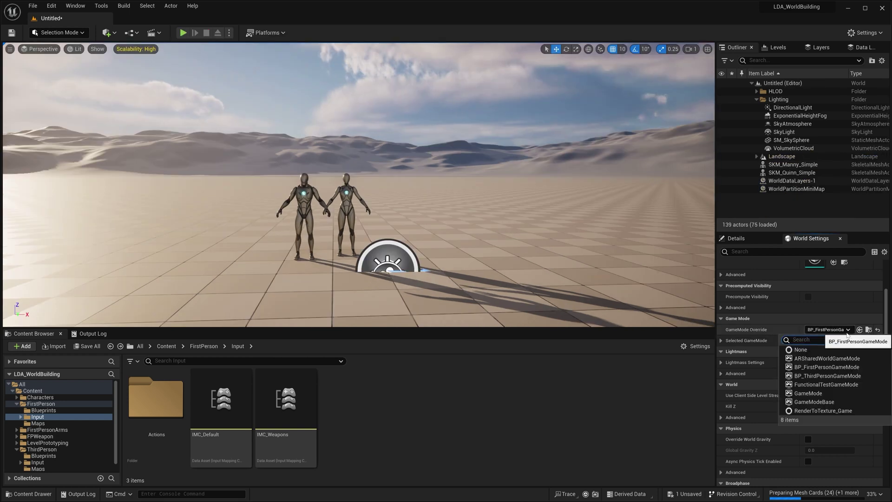
click(836, 376)
right_drag(584, 215, 560, 211)
key(alt+p)
key(w)
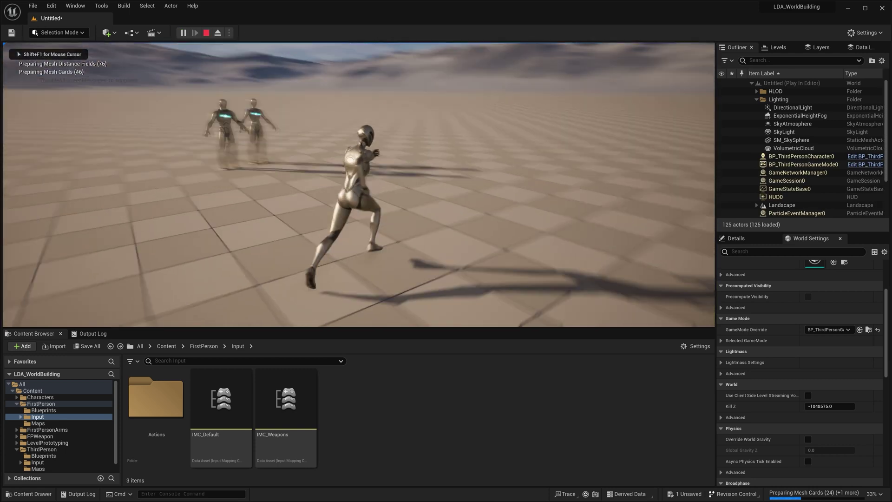
key(Escape)
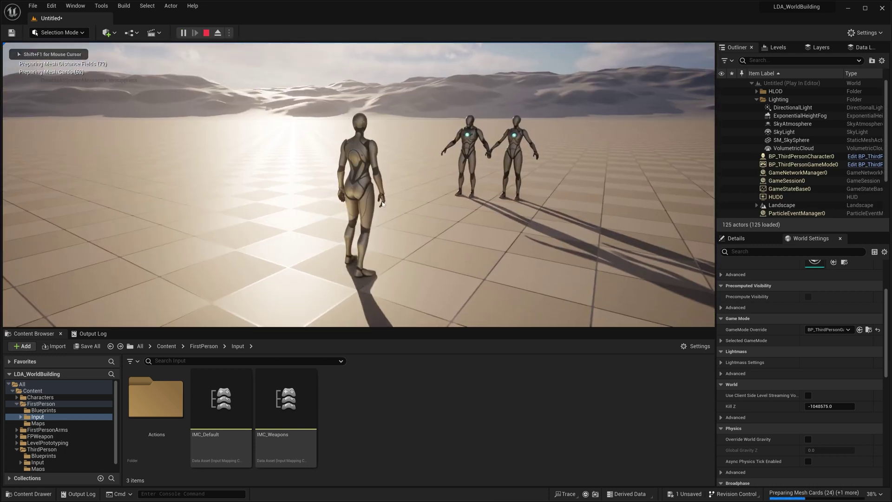
key(Escape)
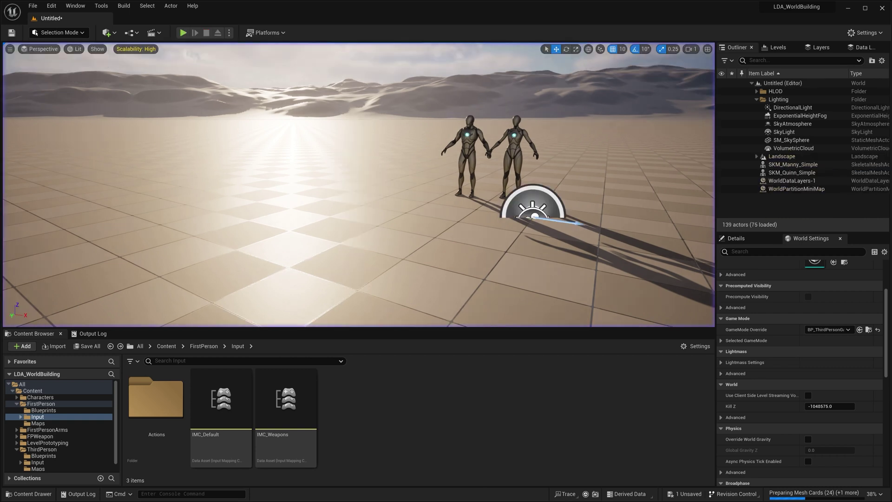
- Set the level's GameMode Override to None and play-test moving around the mannequins with the default pawn
click(827, 329)
click(814, 349)
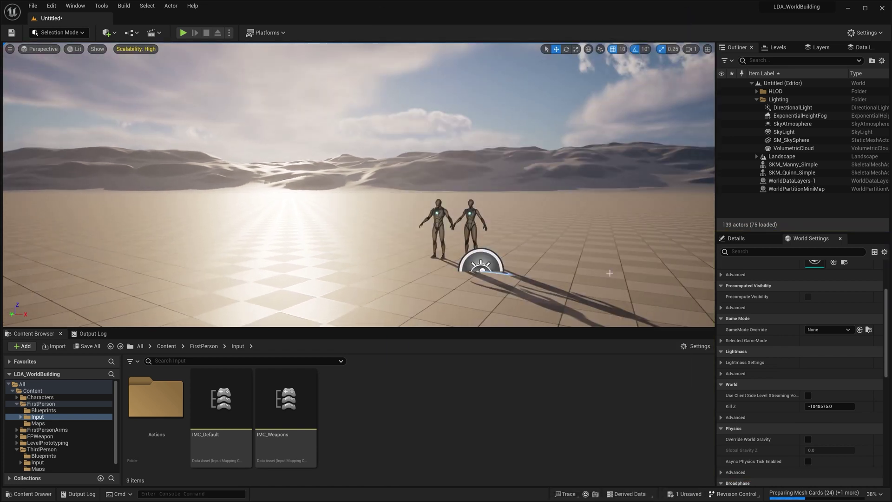
key(alt+p)
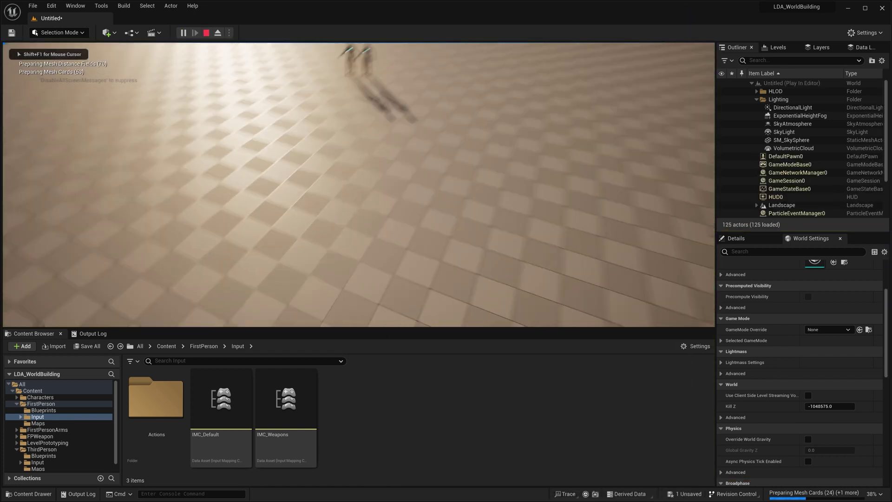
key(w)
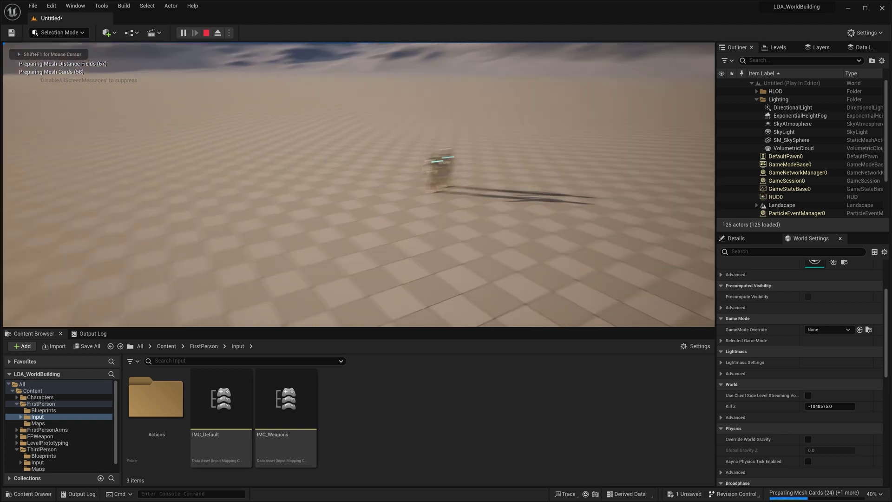
key(w)
key(d)
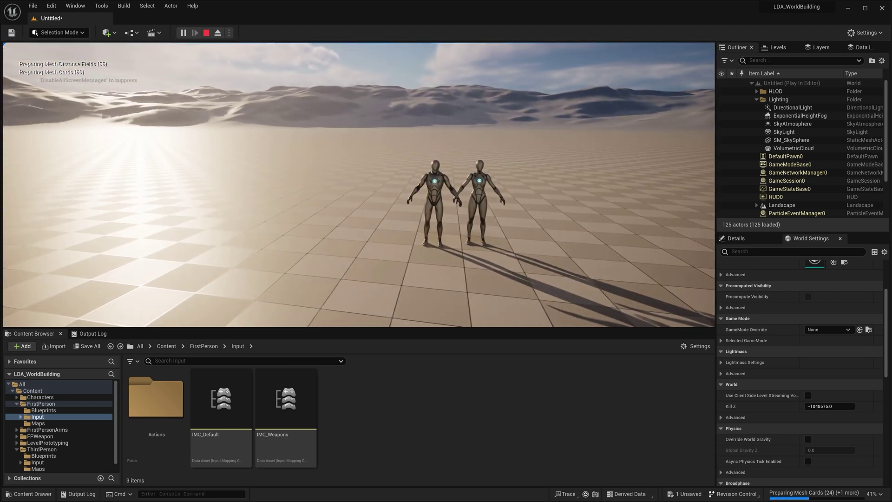
key(a)
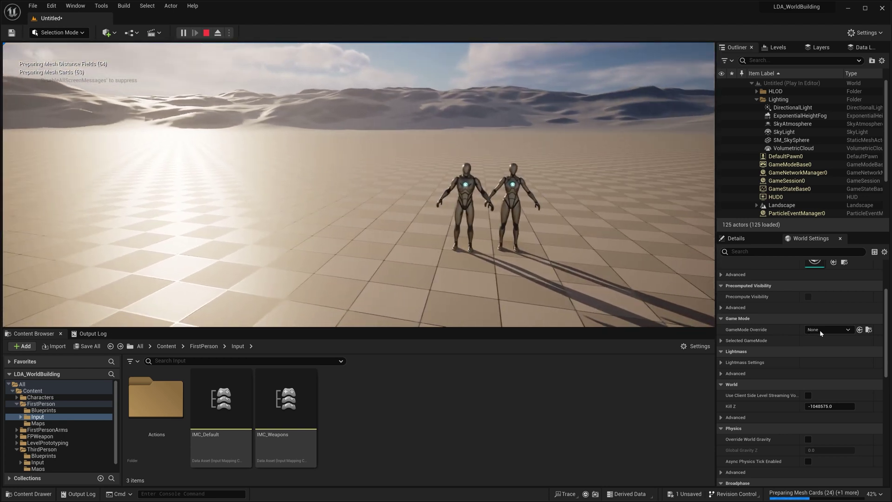
key(Escape)
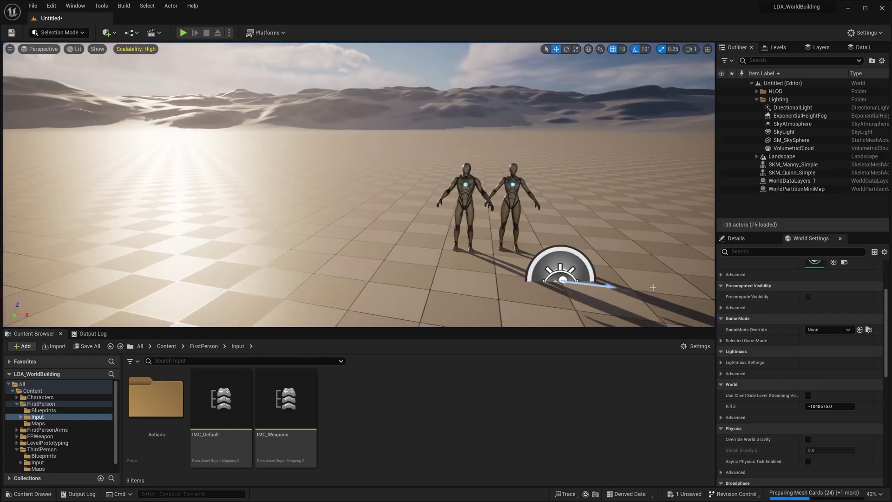
- Set the project-wide Default GameMode to BP_ThirdPersonGameMode in the Maps & Modes project settings, and close the settings
click(53, 6)
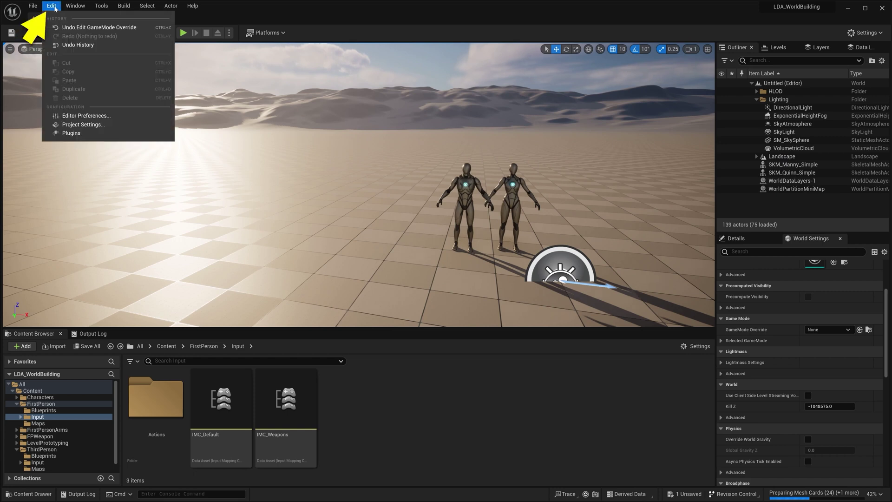
click(98, 125)
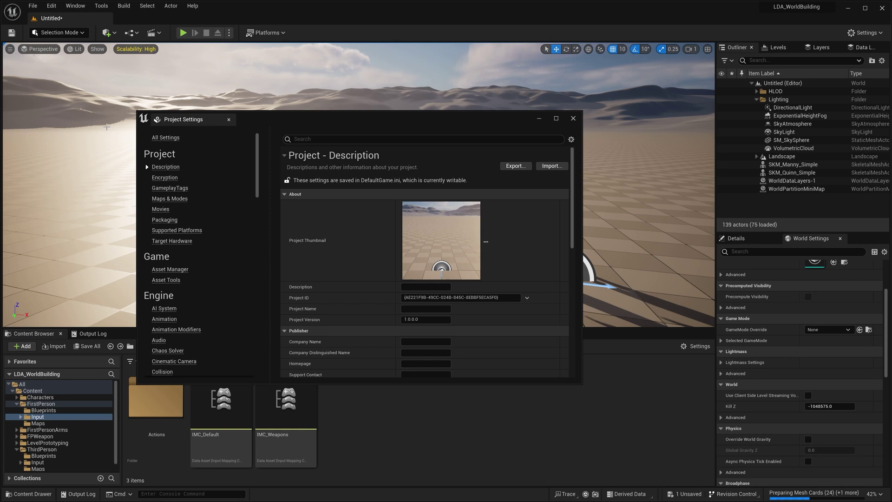
scroll(212, 213, down, 15)
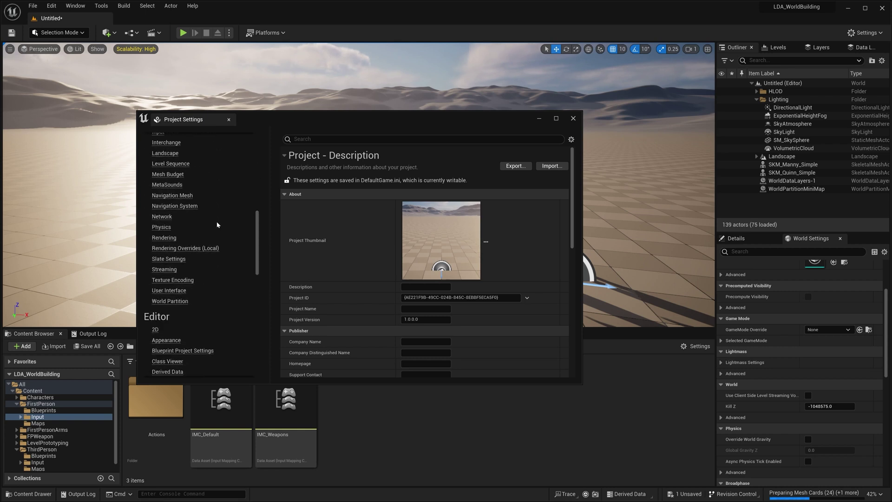
scroll(216, 221, down, 6)
scroll(188, 157, up, 20)
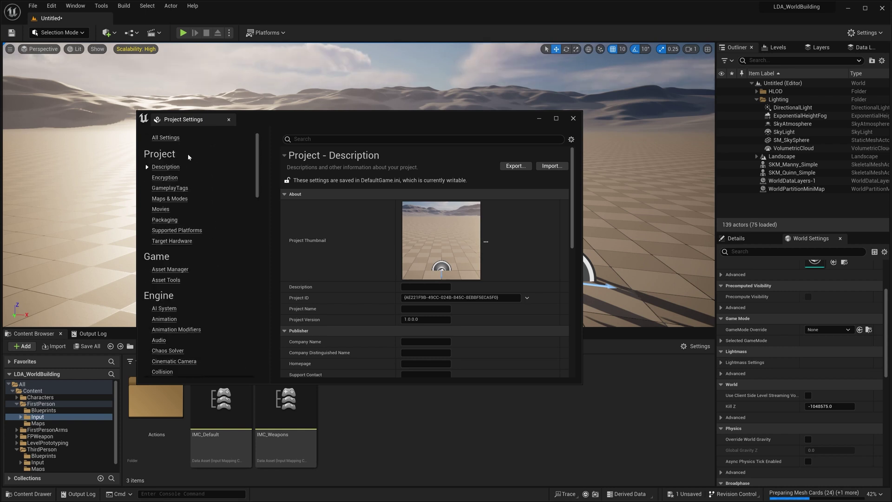
click(177, 198)
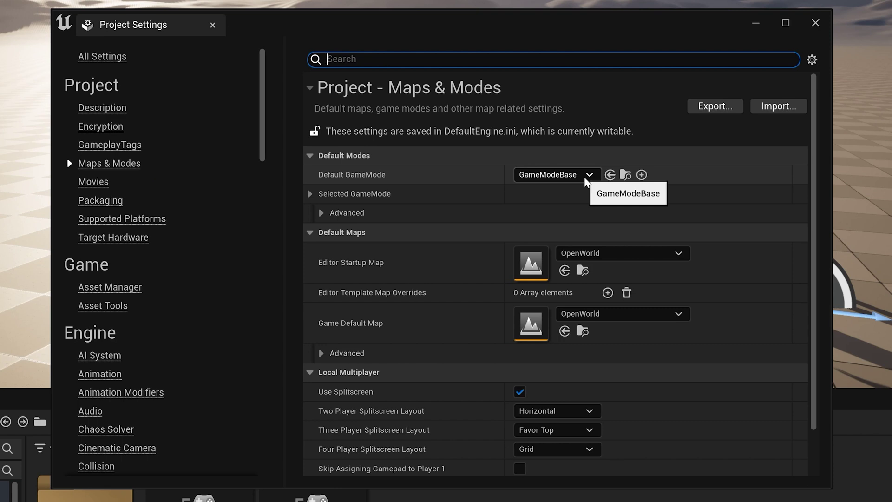
click(584, 177)
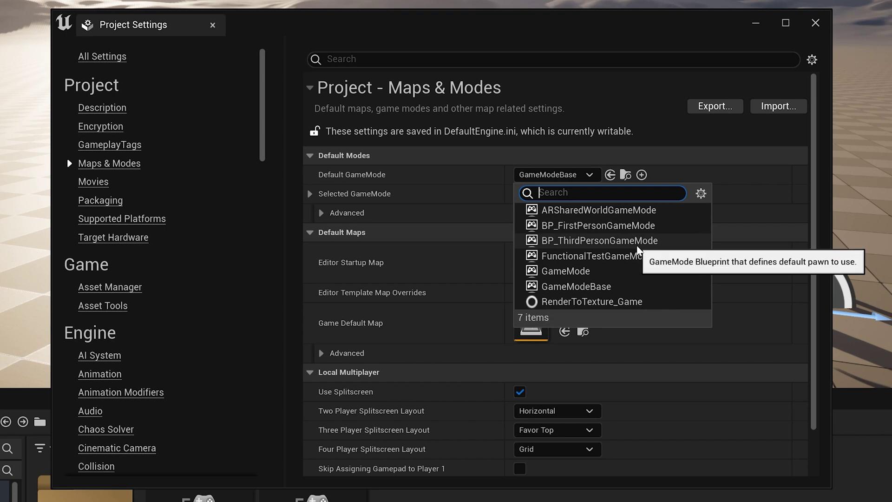
click(638, 246)
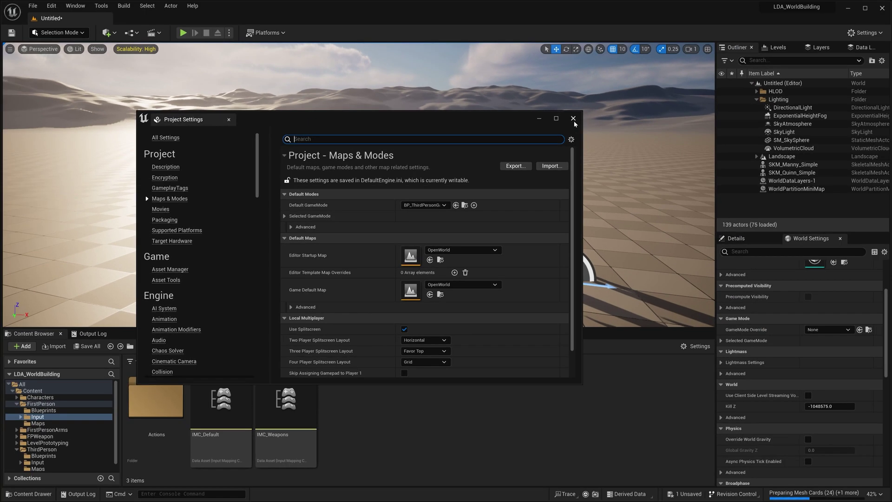
click(816, 22)
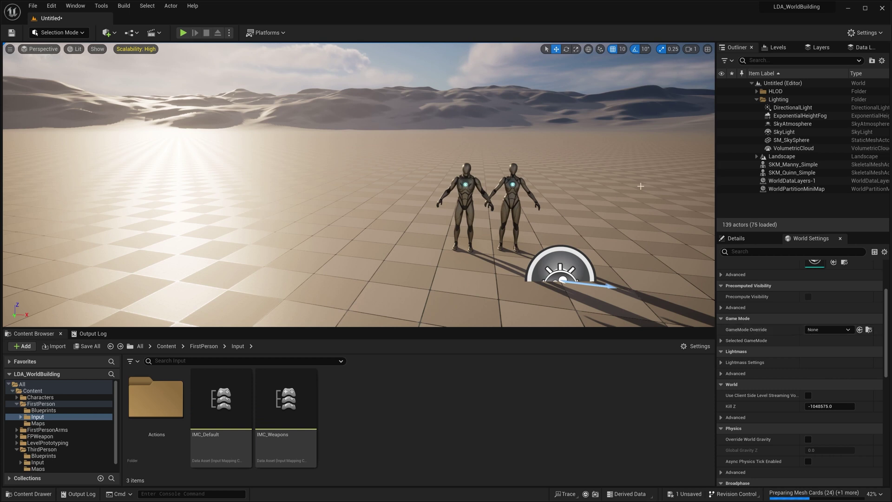
right_drag(641, 186, 620, 177)
key(s)
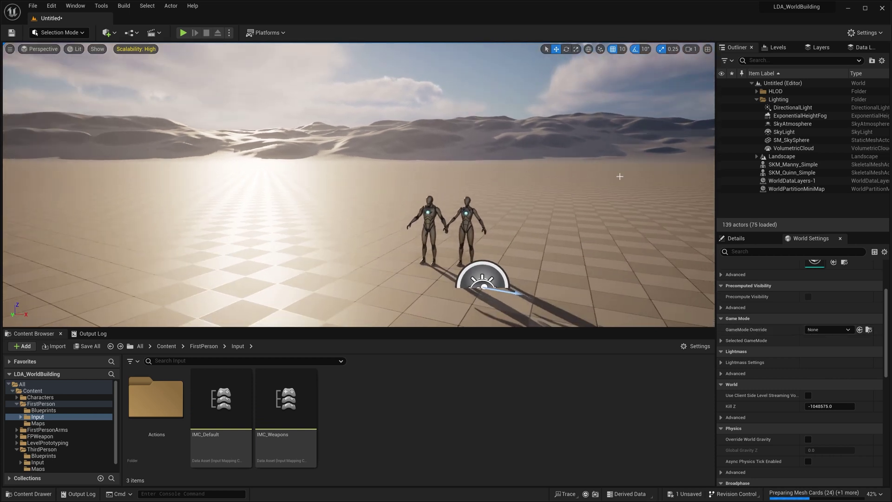
- Play-test the level with the project's default game mode, running the third-person character around the two mannequins, and end the session
key(alt+p)
key(w)
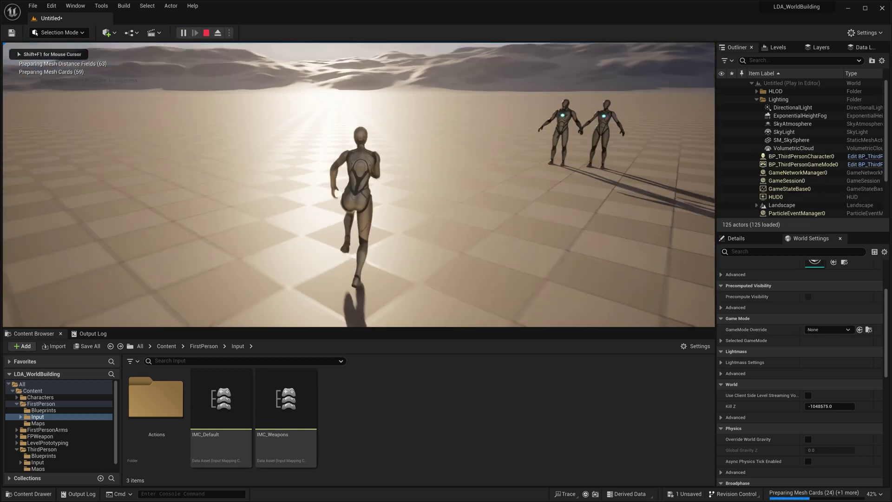
key(d)
key(a)
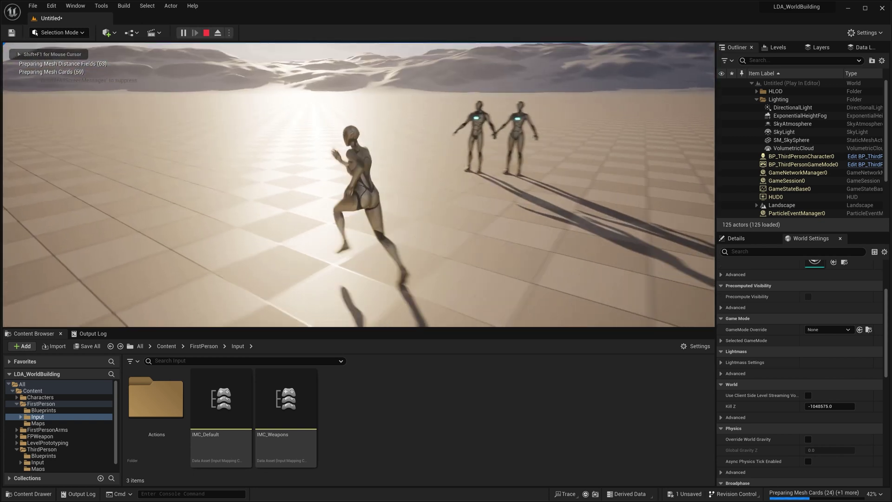
key(w)
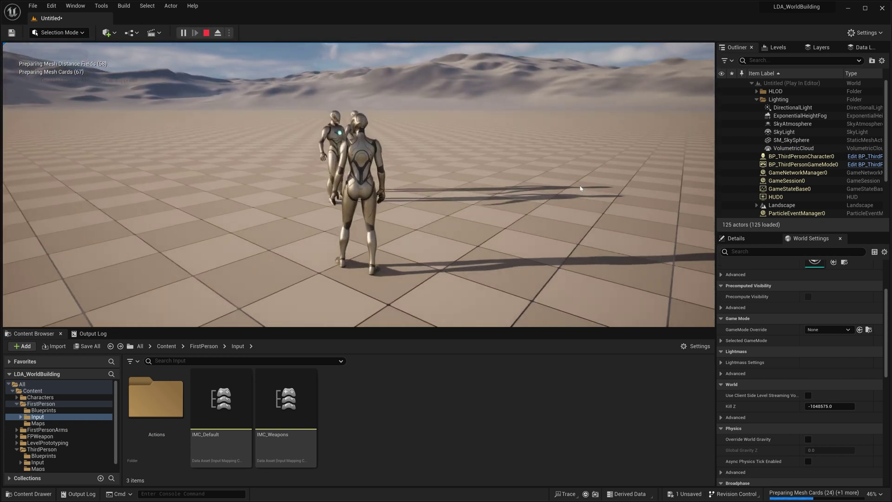
key(Escape)
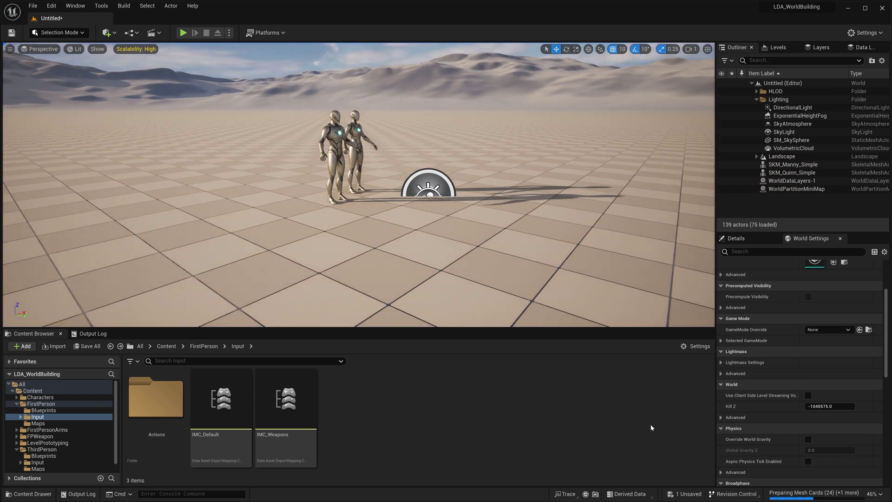
- Add the Starter Content pack to the project's Content folder and close the content pack dialog
click(167, 346)
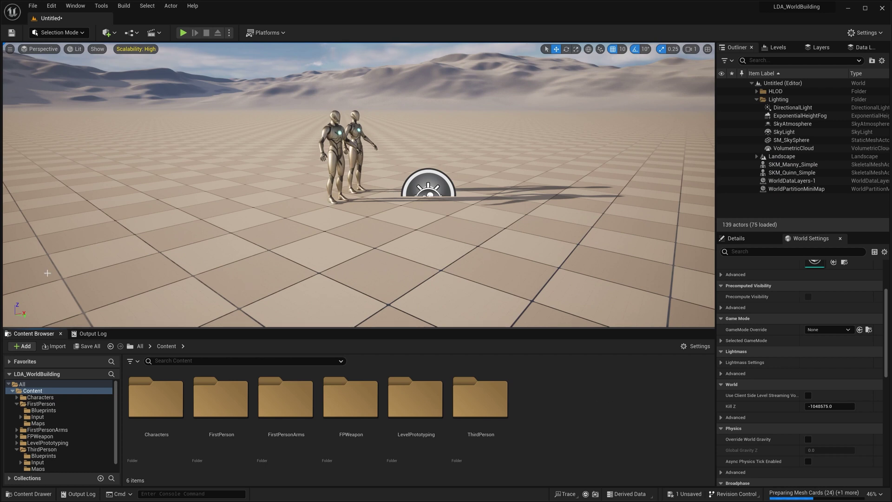
click(24, 346)
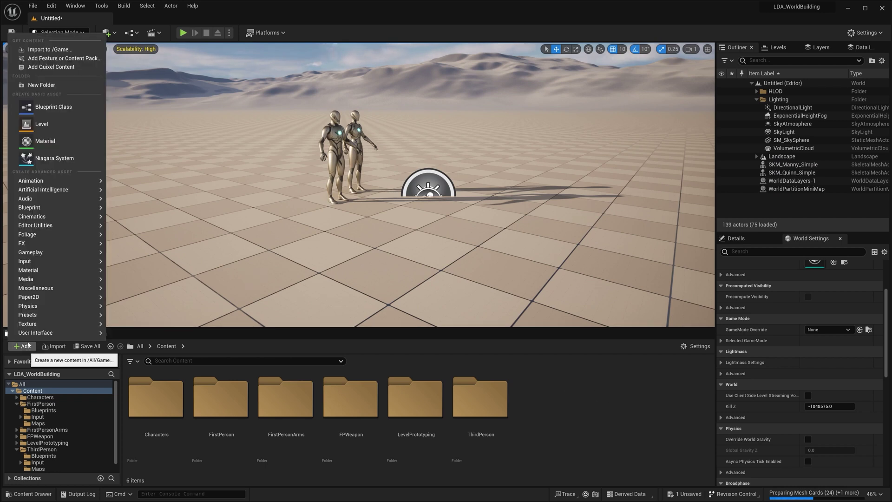
click(55, 59)
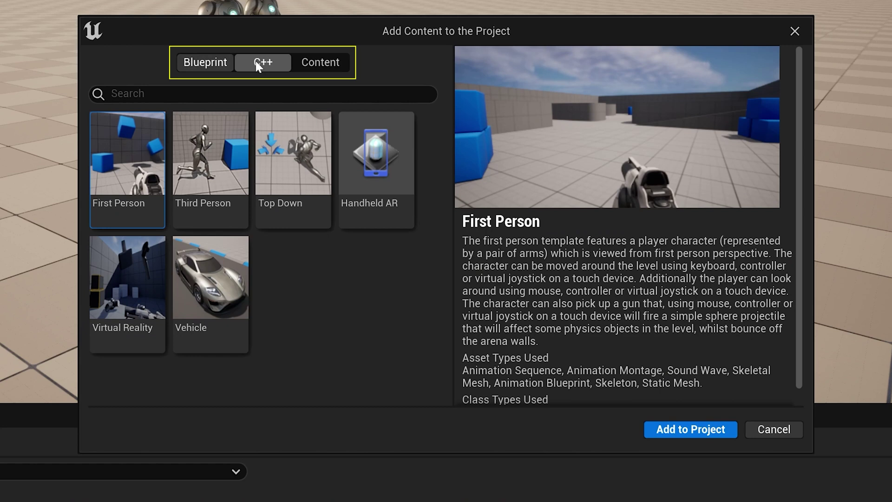
click(335, 67)
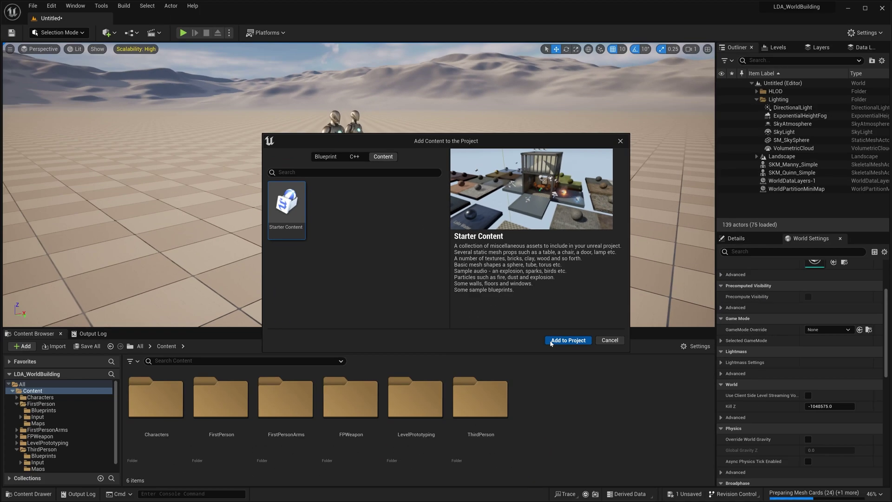
click(553, 342)
click(622, 141)
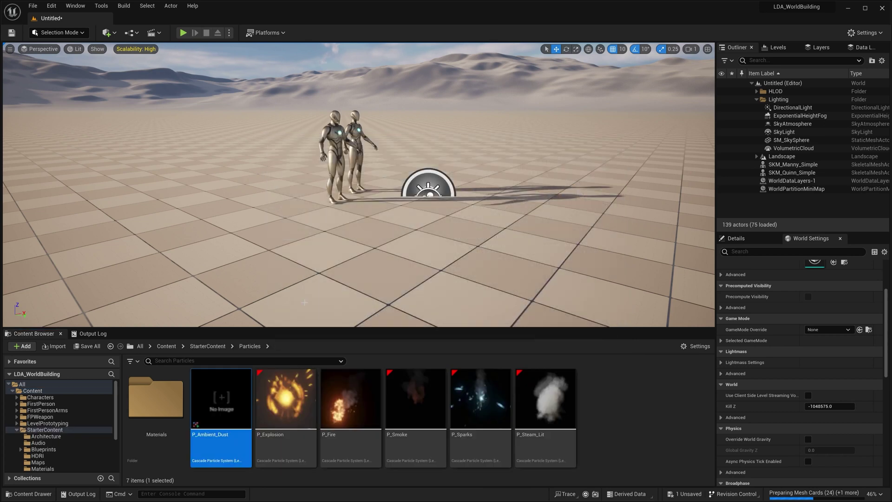
- Look through the StarterContent and LevelPrototyping folders, and return to the root Content folder
click(166, 346)
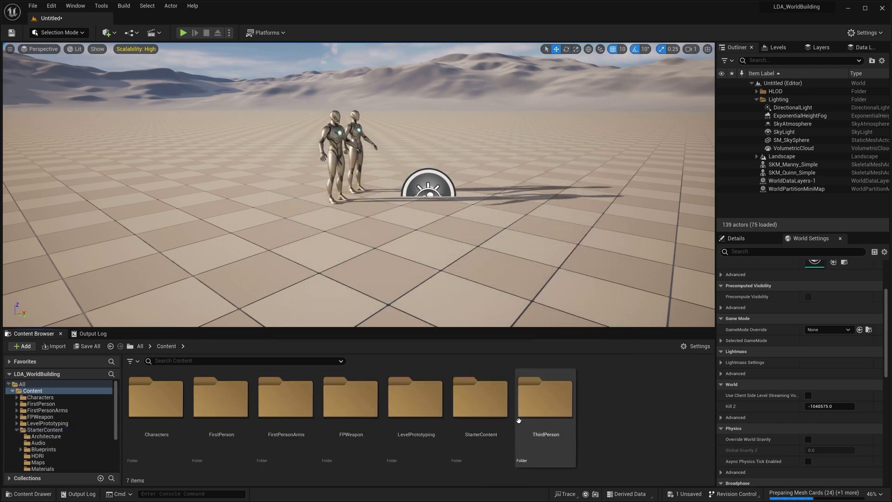
double_click(475, 423)
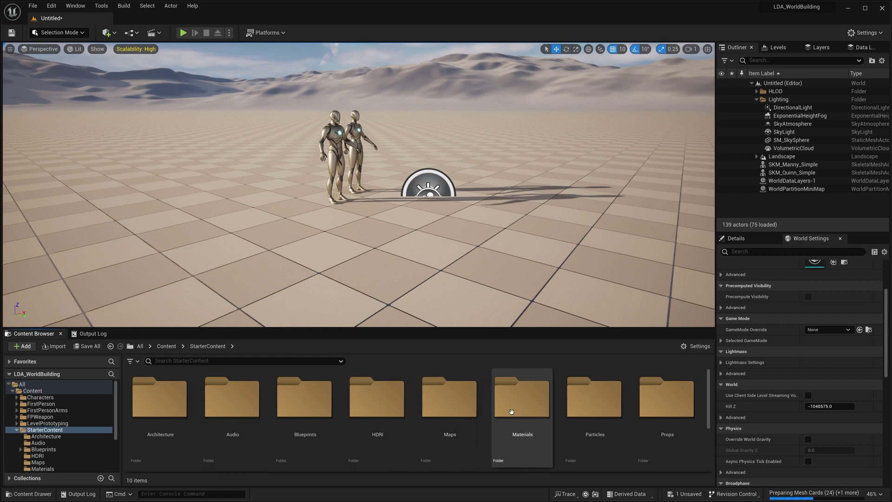
right_drag(564, 220, 554, 224)
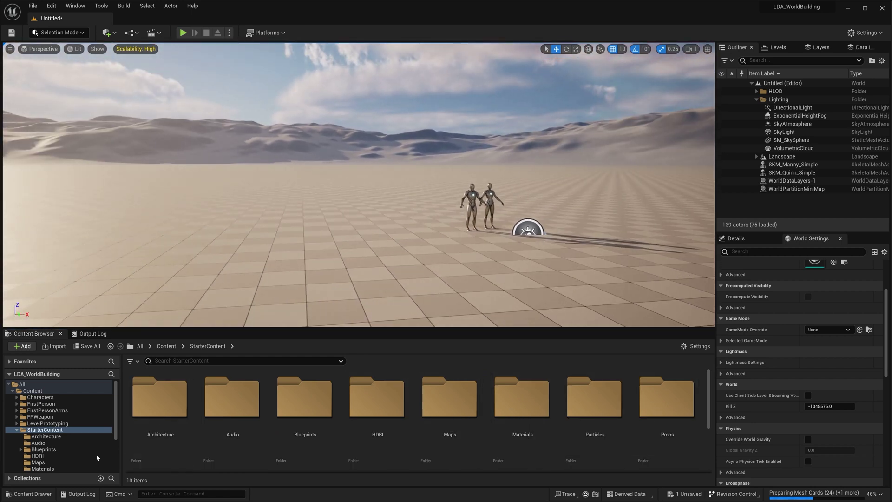
click(16, 430)
click(46, 423)
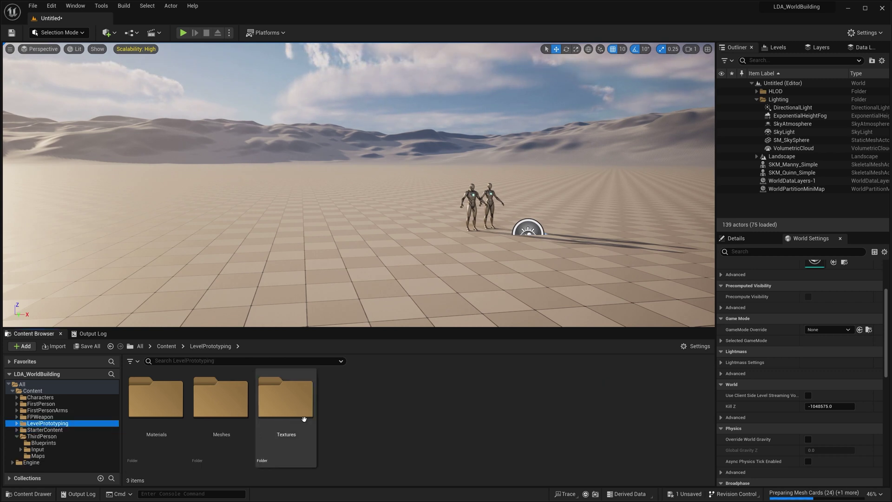
click(170, 347)
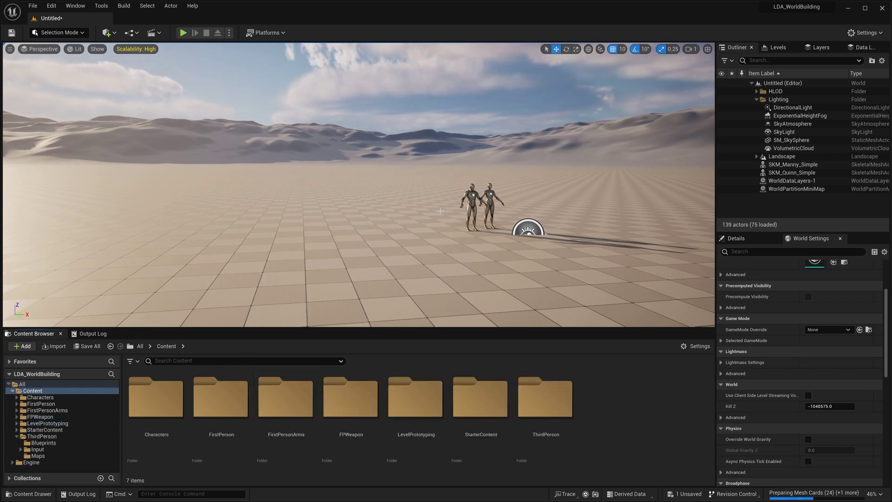